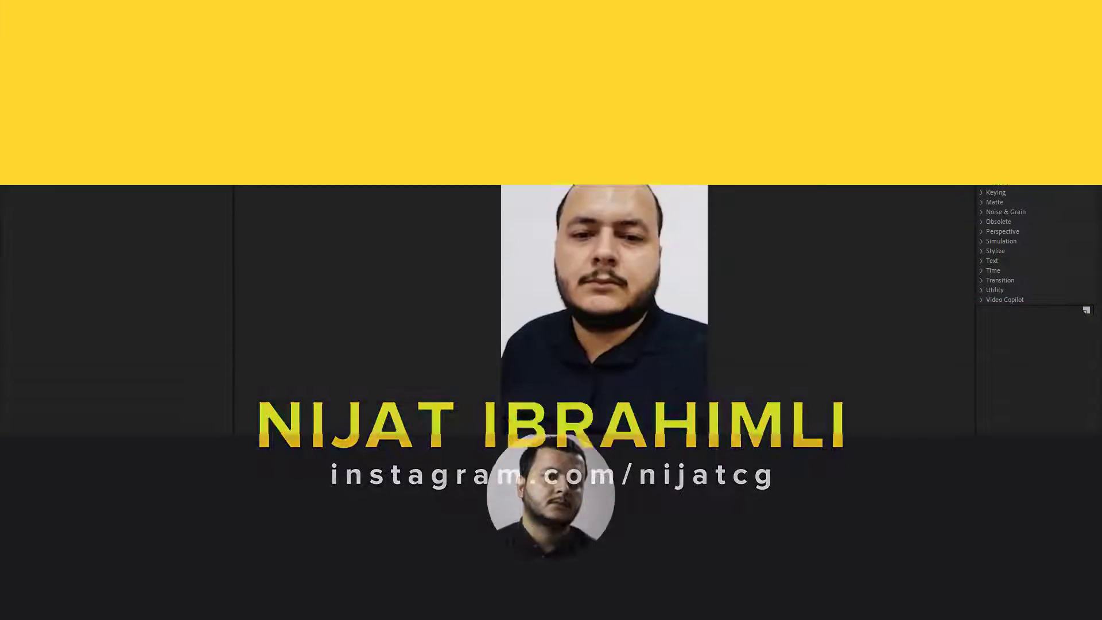
- Play back the Zombie composition to review the face footage
left_click(502, 545)
key("space")
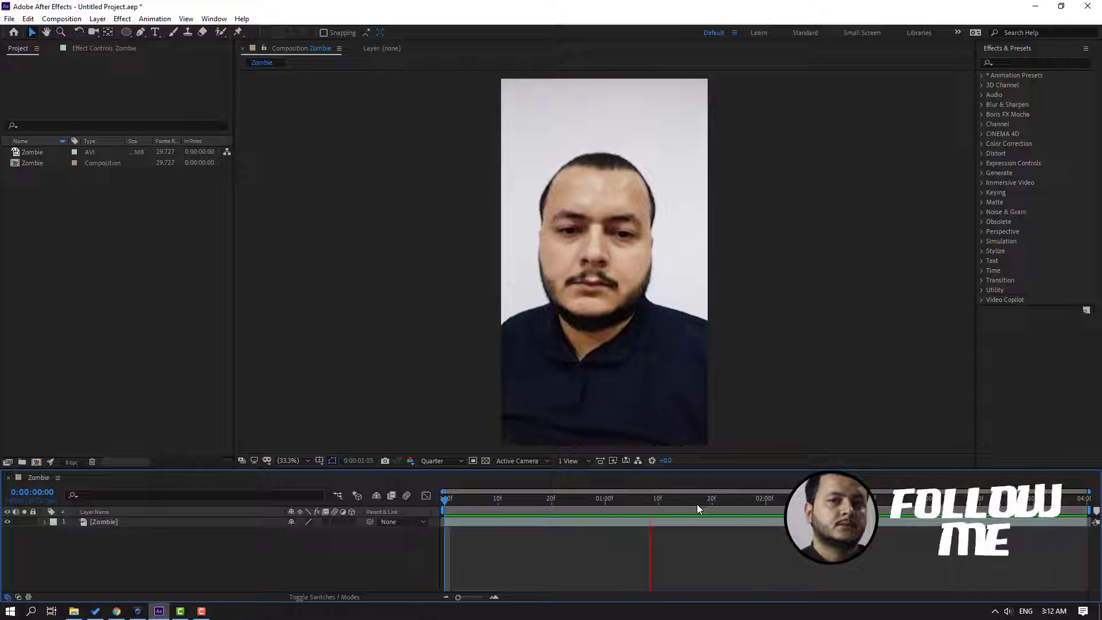
key("space")
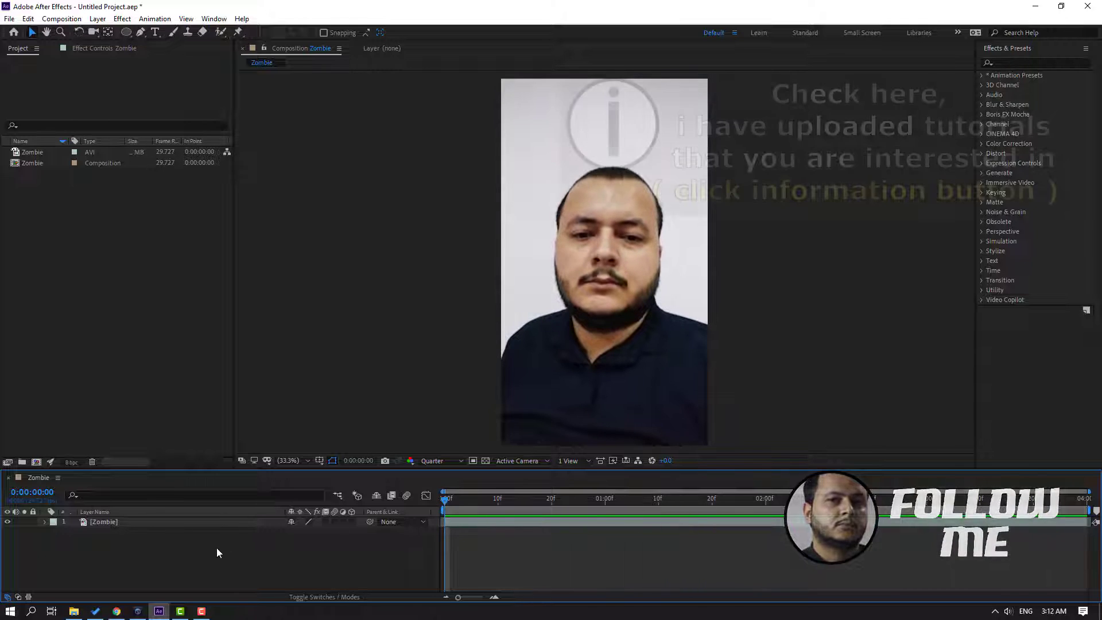
- Find the 3D Camera Tracker effect and apply it to the Zombie footage layer
left_click(105, 524)
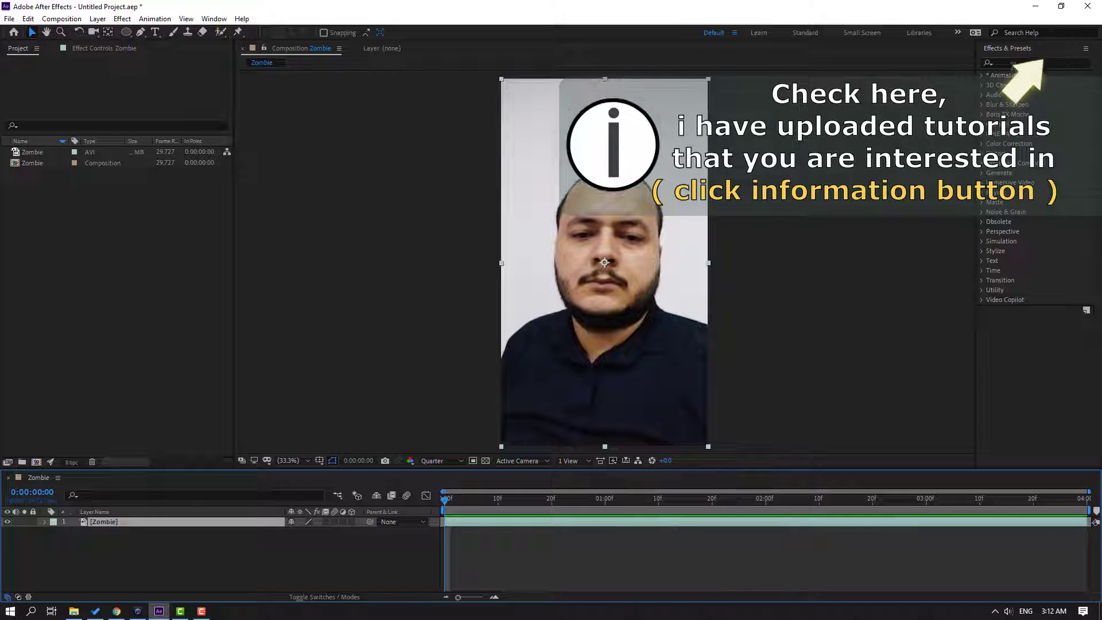
left_click(1014, 63)
type("3d")
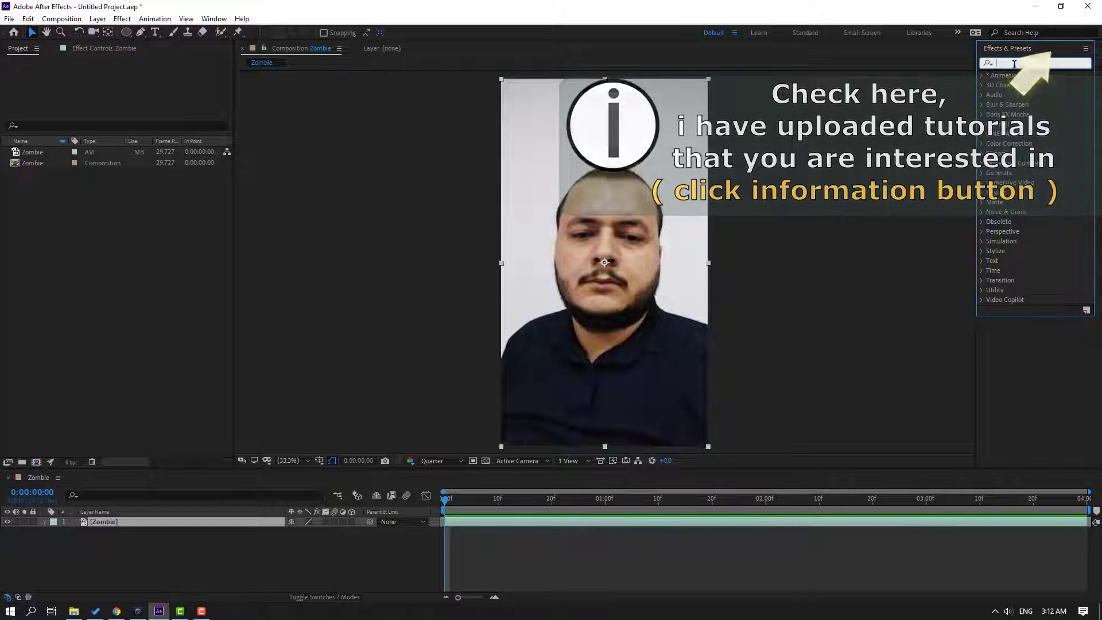
type(" ca")
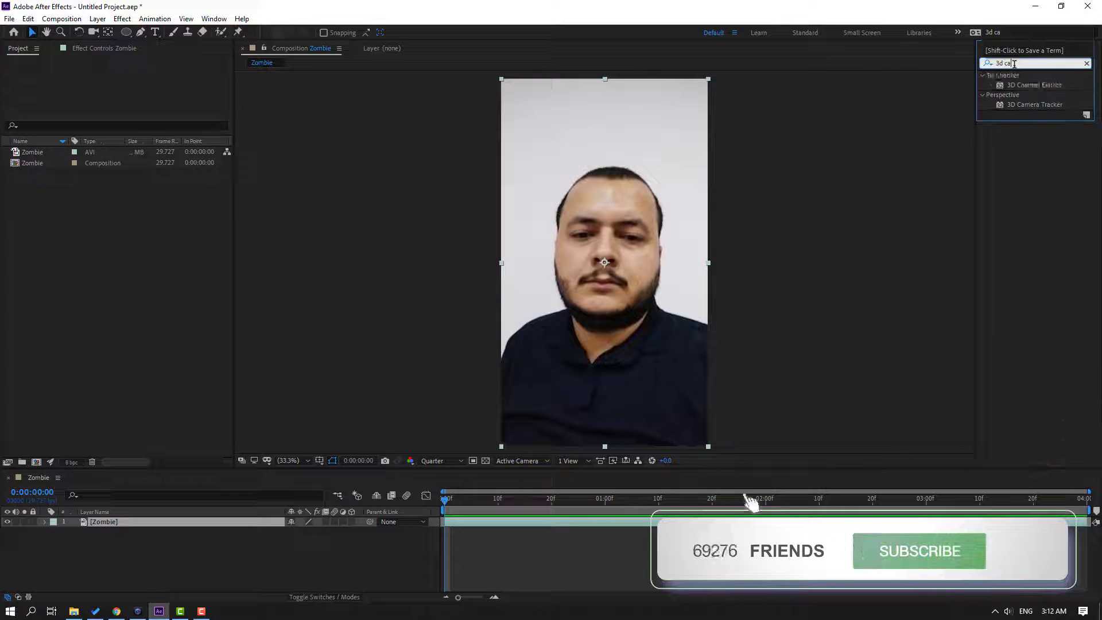
left_click(1023, 85)
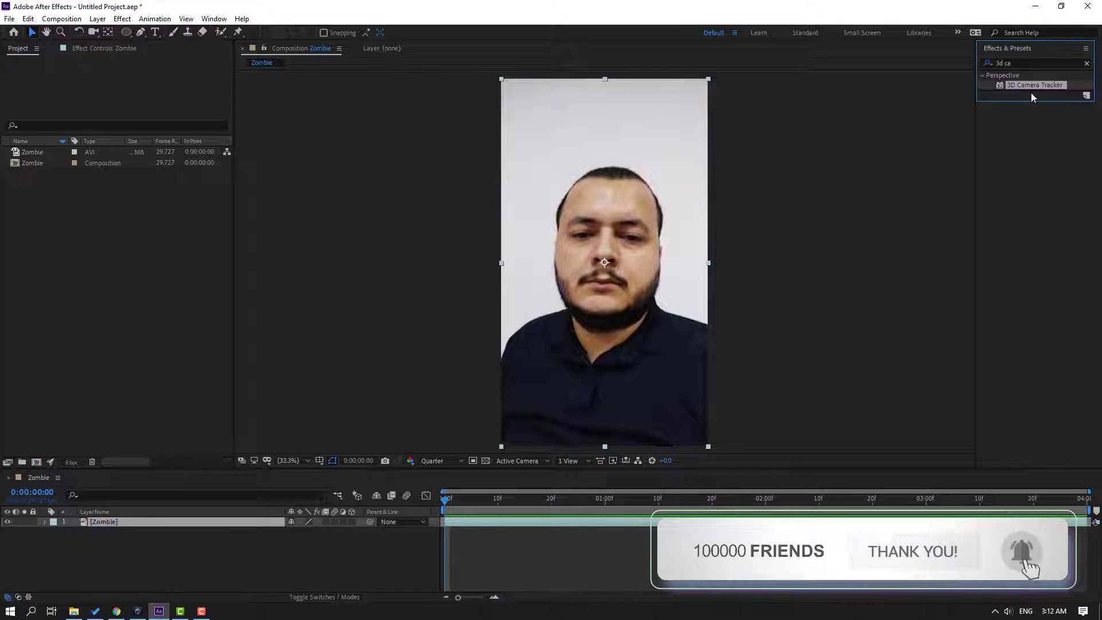
left_click_drag(1028, 87, 101, 522)
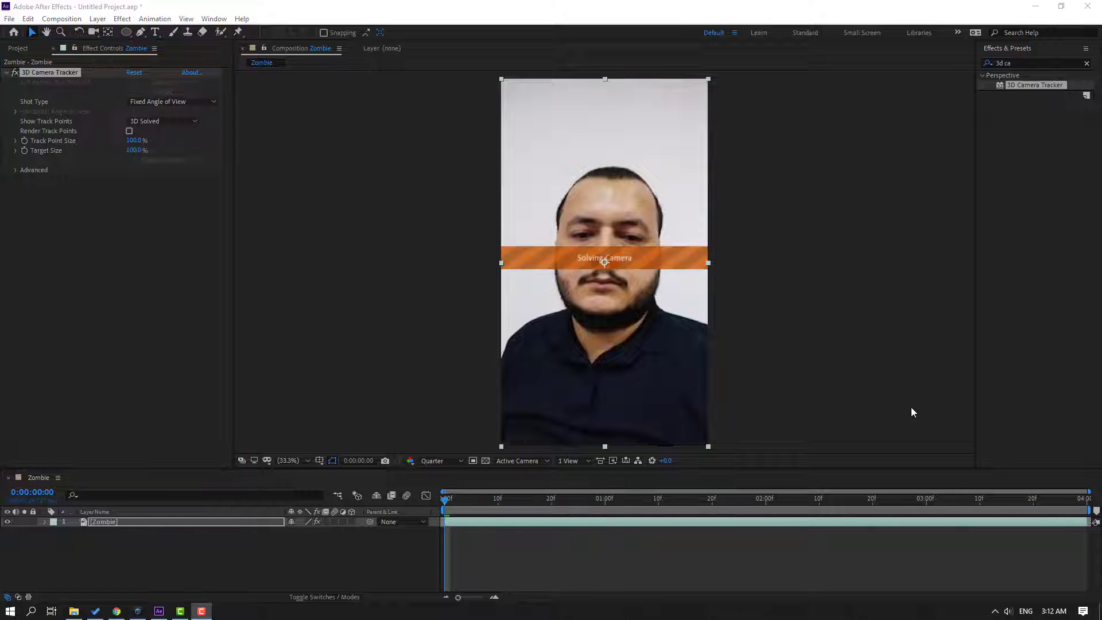
- At frame 17, select track points around the nose and create a solid and camera from them
left_click_drag(448, 500, 536, 498)
scroll(625, 262, "up", 2)
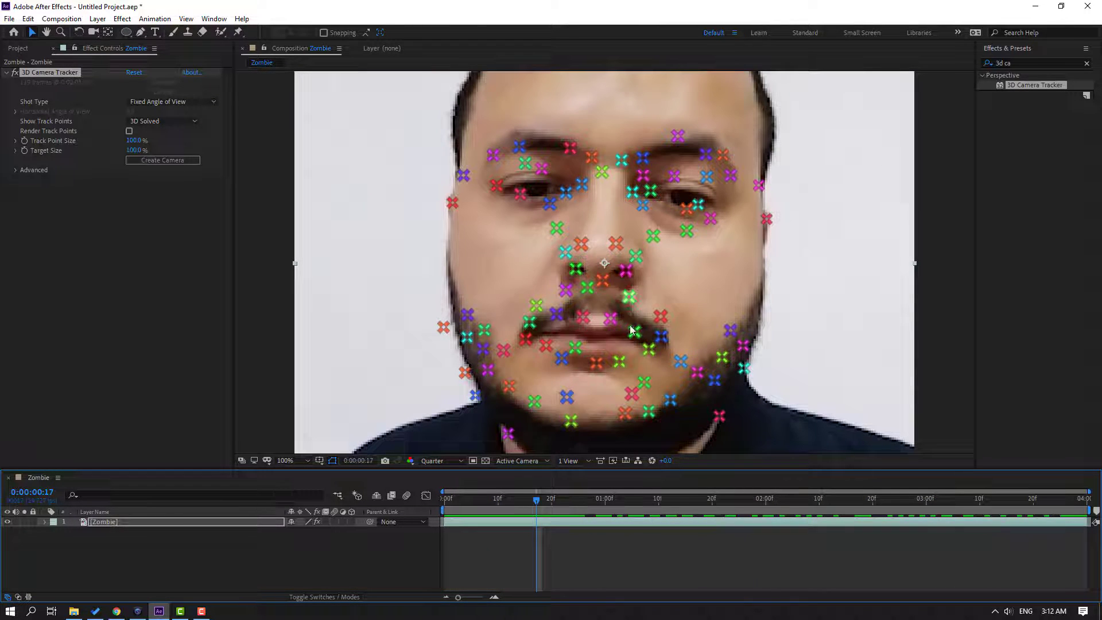
scroll(603, 281, "down", 1)
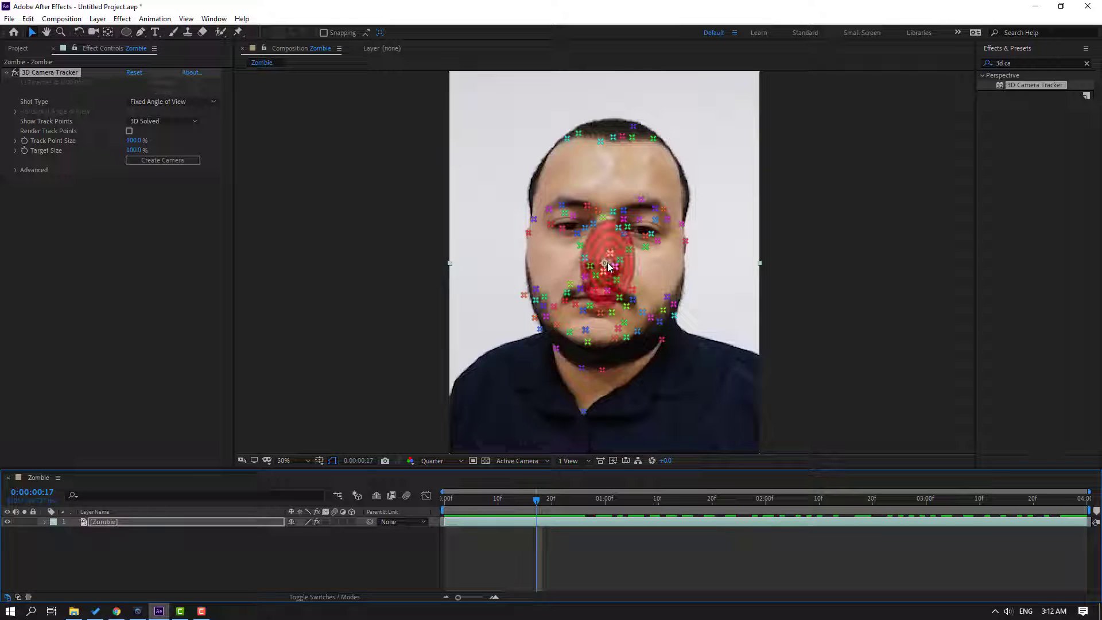
left_click(606, 263)
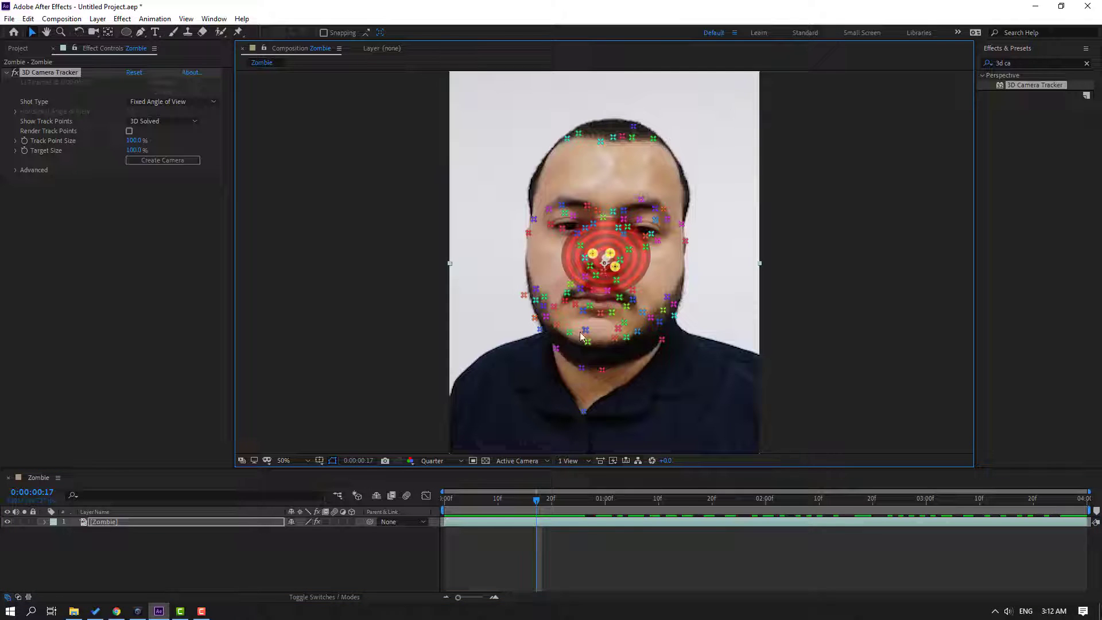
right_click(612, 258)
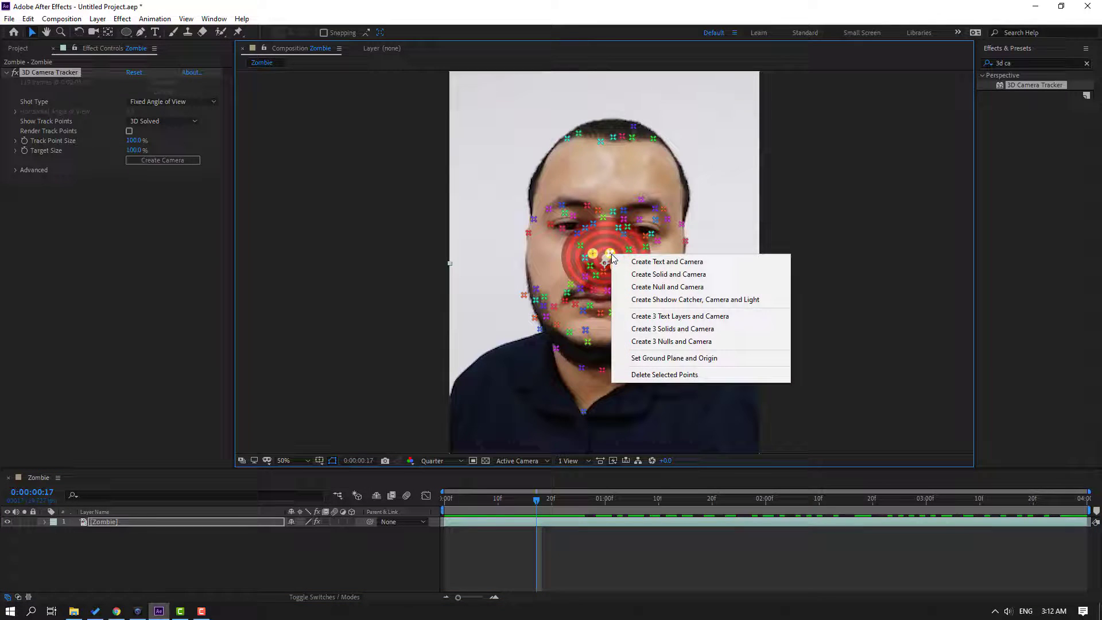
left_click(668, 274)
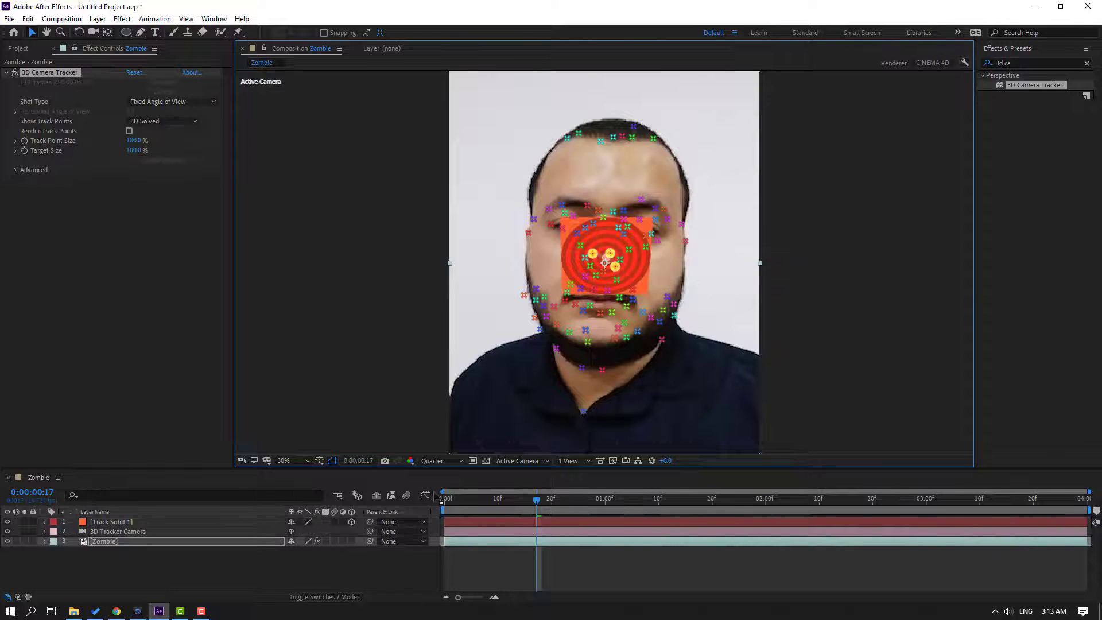
- Preview the tracked solid on the face, and hide the Track Solid 1 layer at the first frame
left_click(359, 568)
key("space")
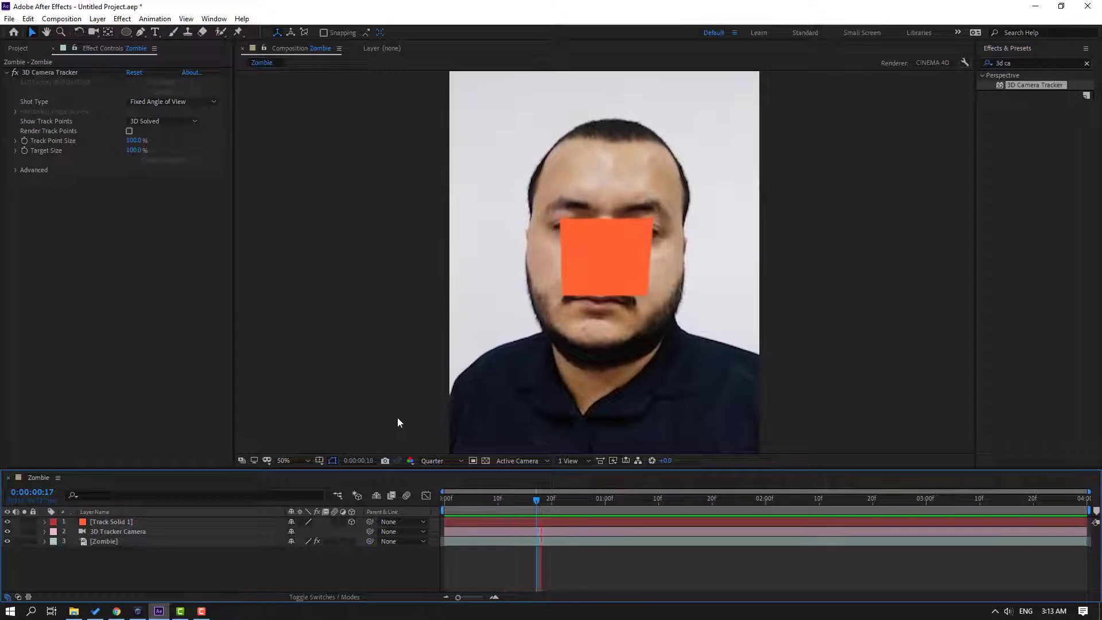
left_click_drag(472, 504, 432, 504)
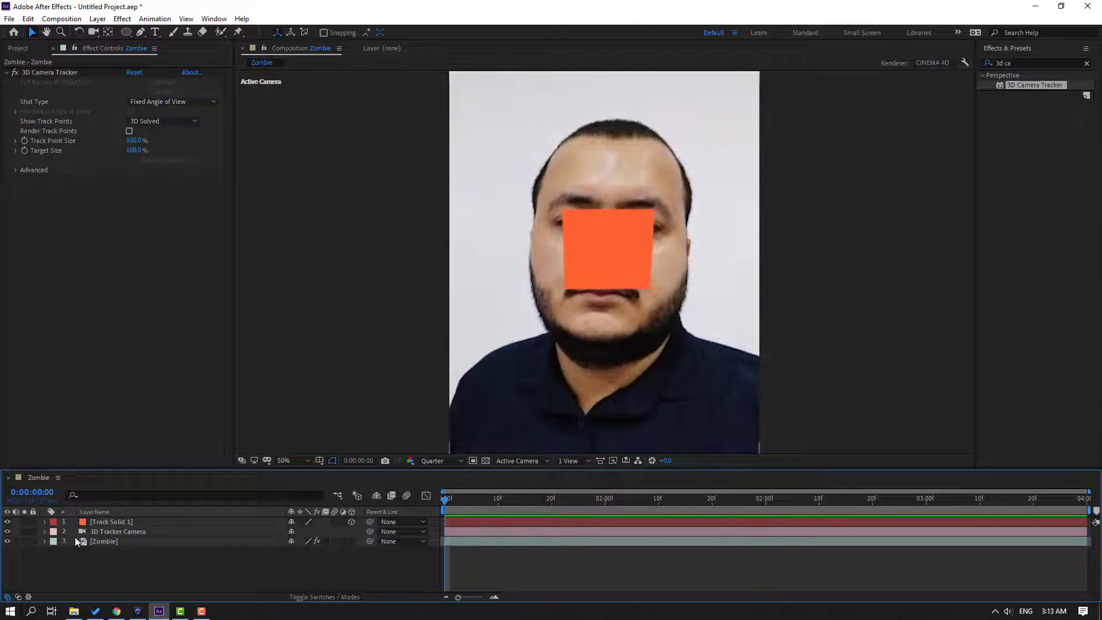
left_click(106, 521)
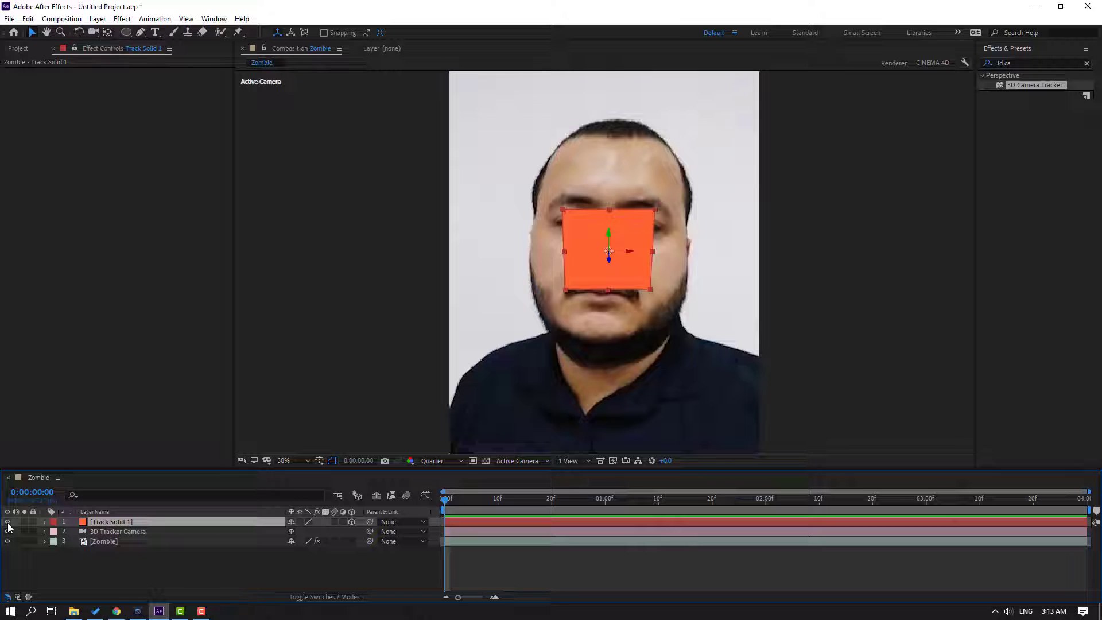
left_click(8, 521)
- Import the zombie image from the Desktop into the project as footage
left_click(18, 49)
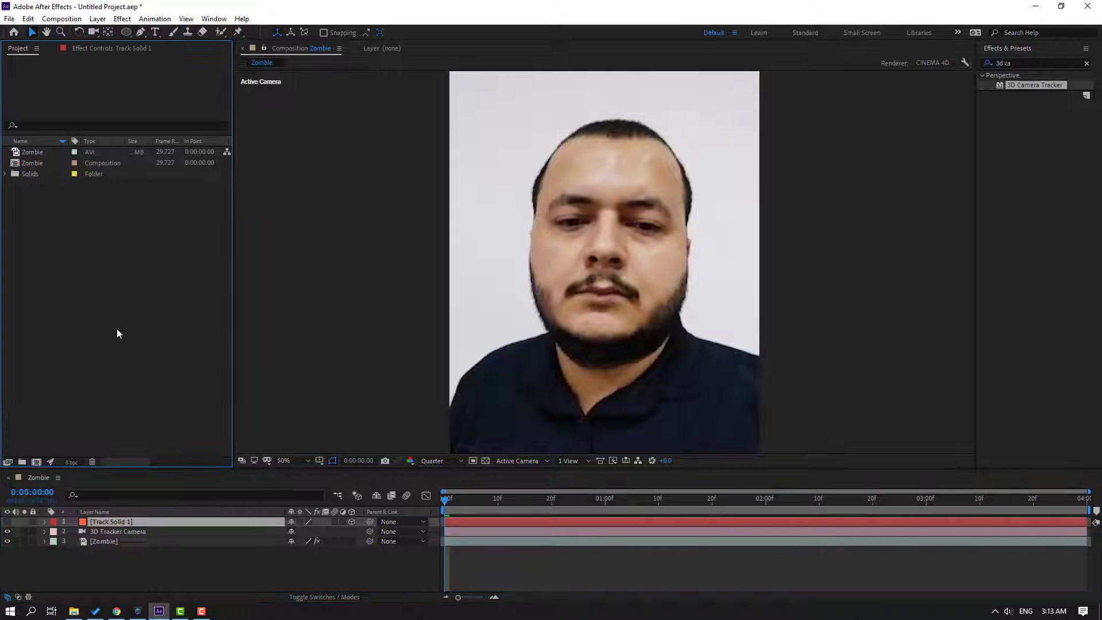
right_click(84, 212)
mouse_move(127, 271)
left_click(281, 270)
left_click(851, 212)
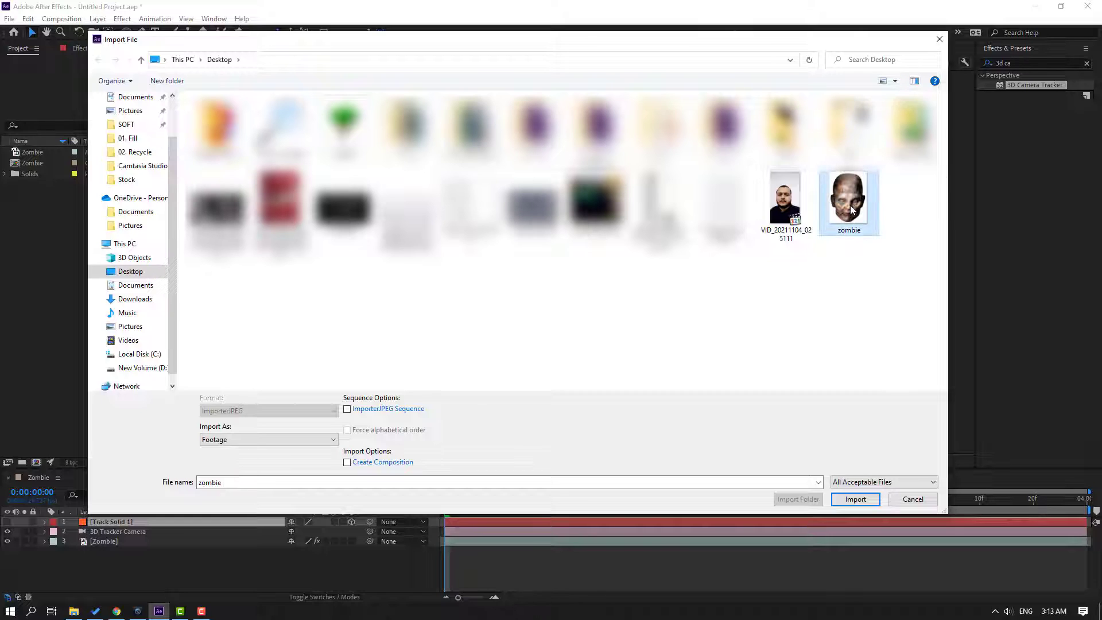
left_click(335, 439)
left_click(239, 453)
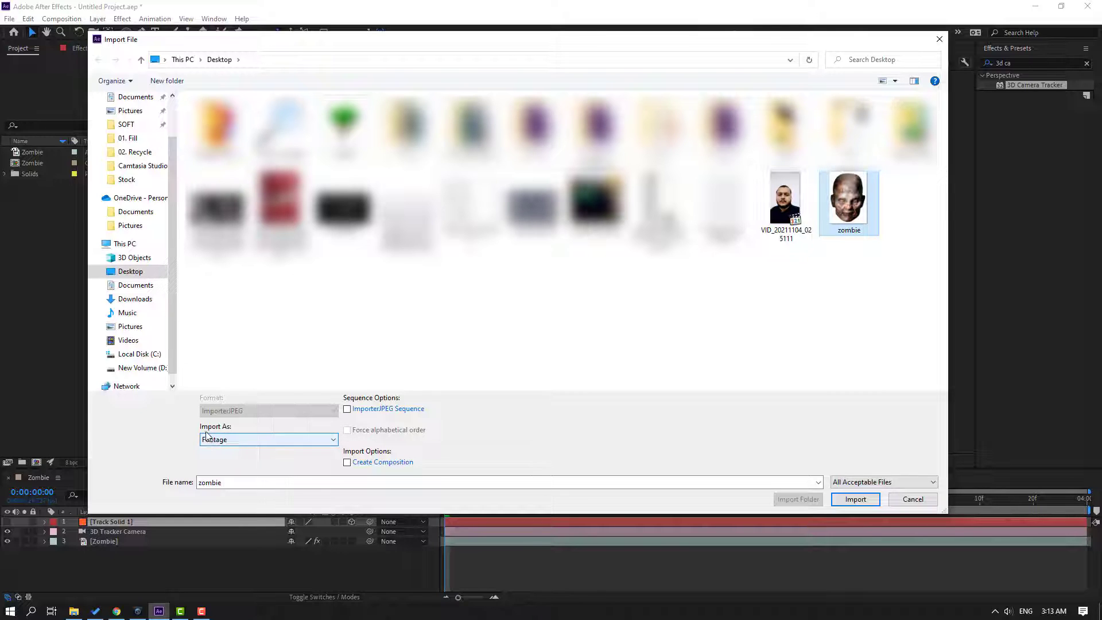
left_click(855, 499)
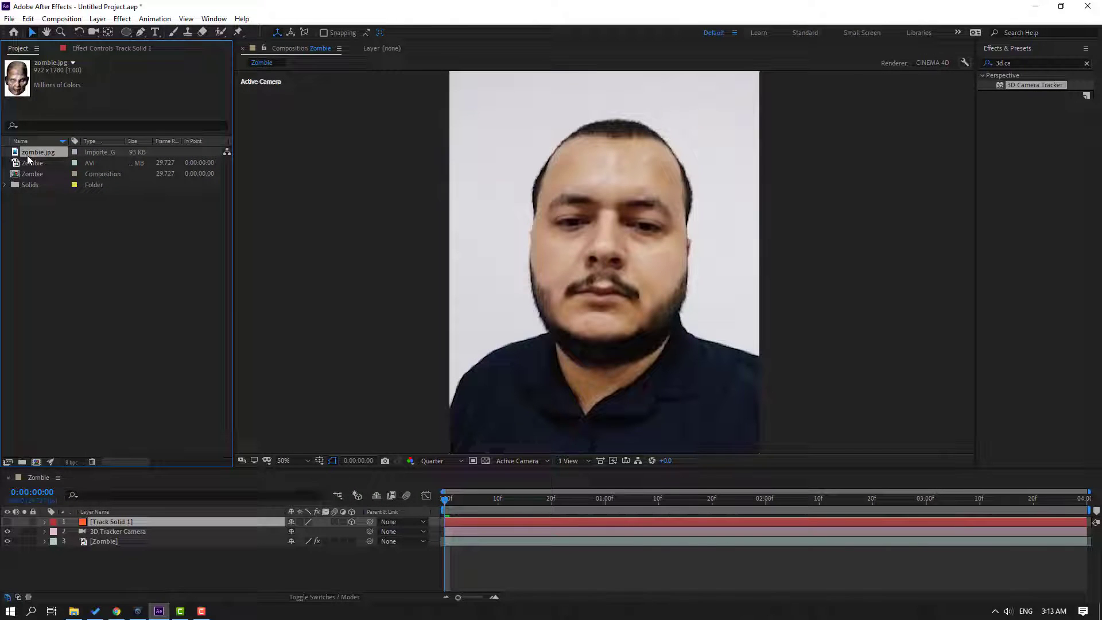
- Add zombie.jpg as the top layer of the composition and show it soloed at Full preview resolution
left_click_drag(37, 153, 102, 524)
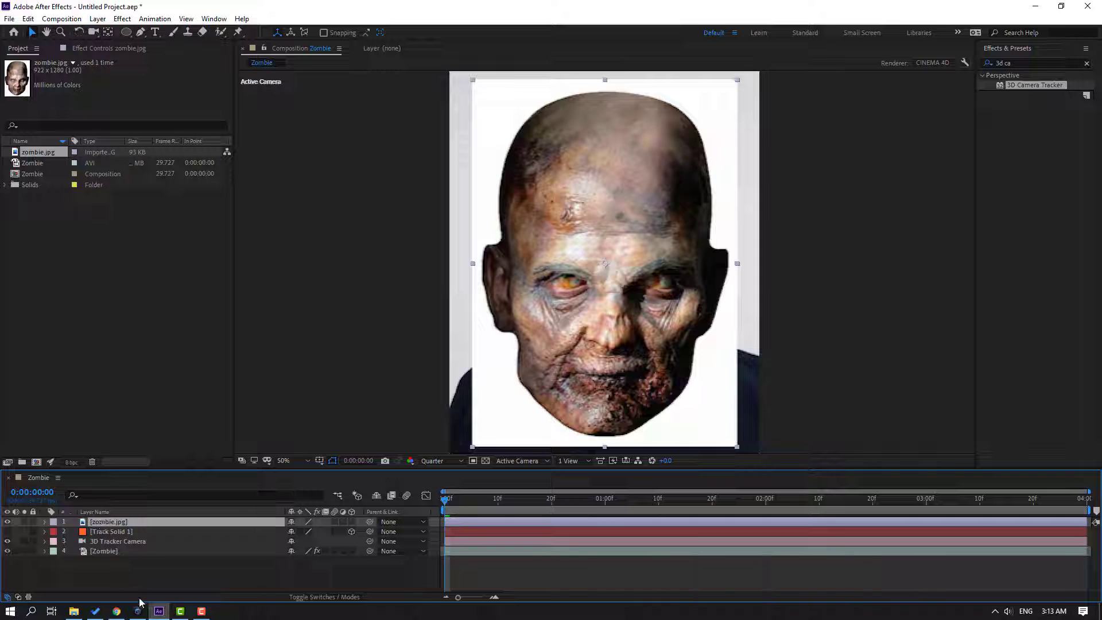
left_click(24, 522)
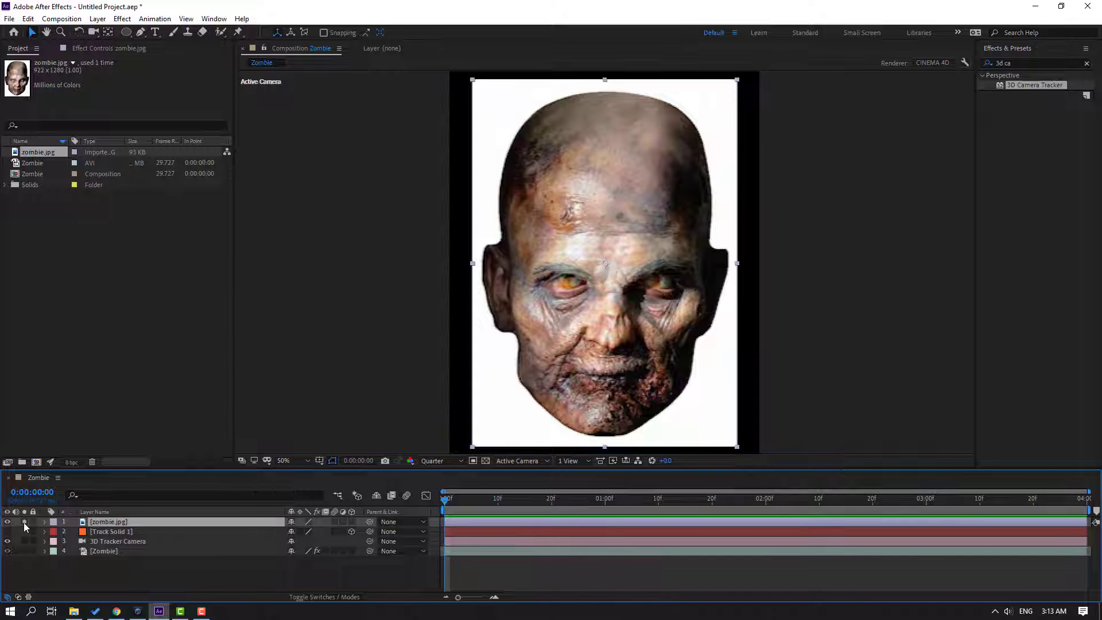
left_click(450, 460)
left_click(439, 493)
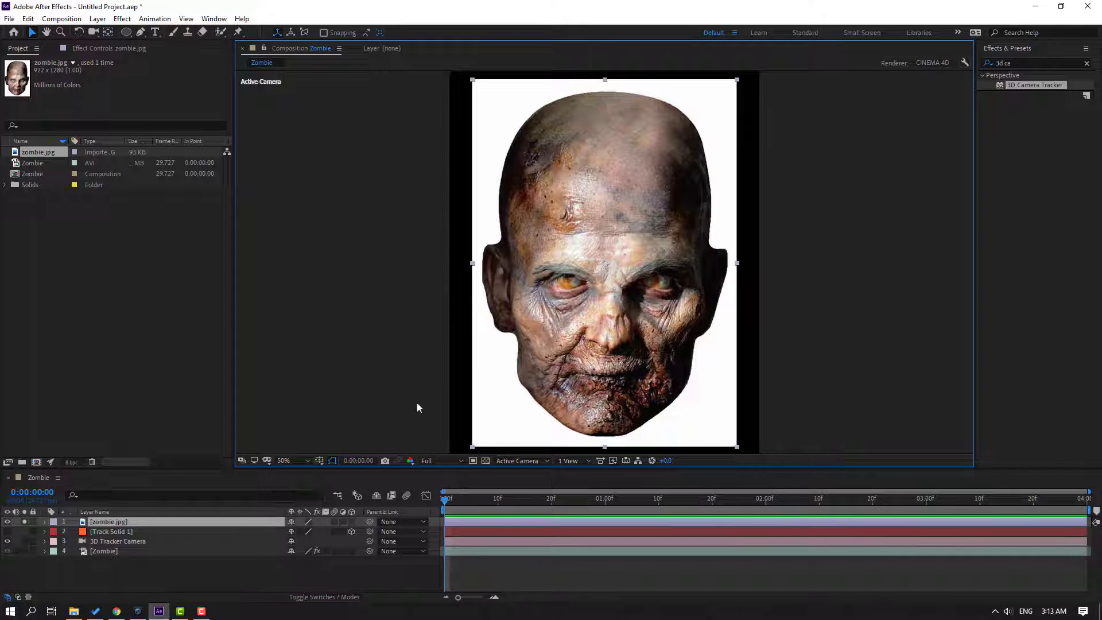
- Draw a closed curved Pen mask around the whole zombie head, including the ears, to cut away the white background
left_click(140, 33)
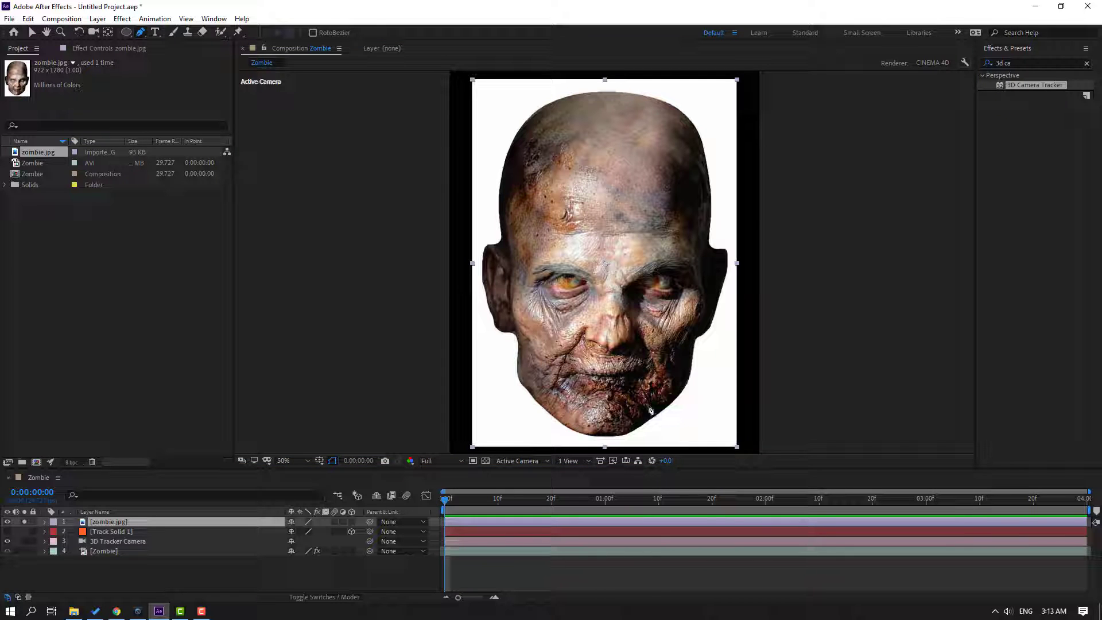
scroll(483, 243, "up", 1)
left_click_drag(483, 172, 382, 399)
left_click(397, 170)
mouse_move(456, 152)
left_mouse_down()
mouse_move(568, 154)
mouse_move(632, 173)
left_mouse_up()
mouse_move(666, 198)
left_mouse_down()
mouse_move(673, 208)
mouse_move(613, 126)
left_mouse_up()
left_click_drag(637, 164, 641, 174)
left_click_drag(649, 222, 651, 234)
left_click_drag(654, 292, 655, 304)
left_click_drag(650, 357, 677, 386)
left_click_drag(687, 385, 688, 390)
mouse_move(682, 445)
left_mouse_down()
mouse_move(682, 308)
mouse_move(679, 322)
left_mouse_up()
left_click(661, 370)
mouse_move(642, 411)
left_mouse_down()
mouse_move(644, 368)
mouse_move(609, 293)
left_mouse_up()
left_click(633, 378)
left_click_drag(601, 339, 598, 347)
left_click_drag(569, 389, 548, 407)
mouse_move(515, 436)
left_mouse_down()
mouse_move(602, 285)
mouse_move(589, 292)
left_mouse_up()
left_click_drag(561, 310, 551, 312)
left_click_drag(501, 313, 488, 312)
left_click_drag(435, 289, 423, 280)
left_click_drag(422, 279, 509, 319)
left_click_drag(464, 277, 437, 239)
mouse_move(433, 210)
left_mouse_down()
mouse_move(432, 200)
mouse_move(390, 205)
left_mouse_up()
left_click_drag(394, 103, 400, 225)
left_click(413, 216)
left_click_drag(419, 132, 383, 248)
left_click_drag(393, 176, 367, 256)
left_click_drag(388, 201, 396, 189)
left_click(426, 153)
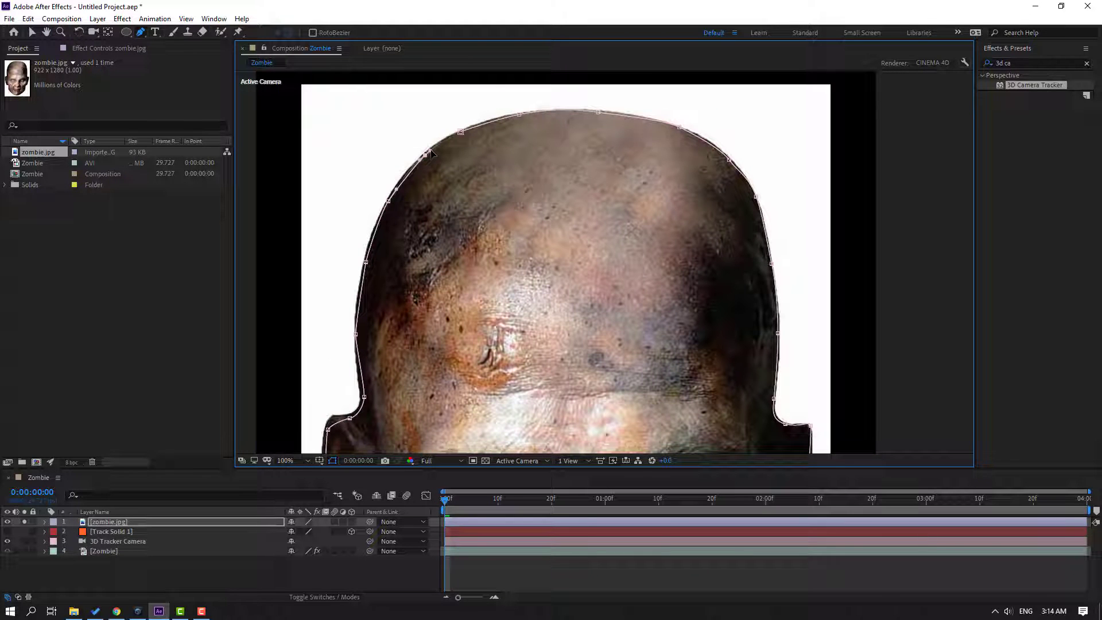
left_click(461, 134)
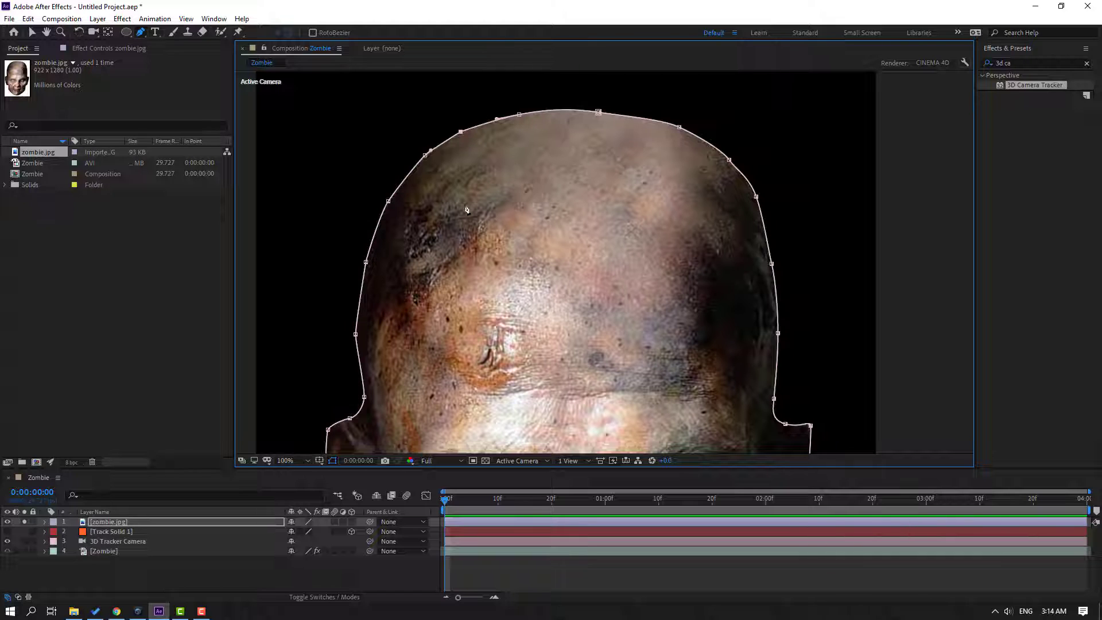
left_click_drag(469, 357, 455, 212)
left_click(32, 33)
left_click(234, 566)
- Move the mask points at the cheek and jaw on the image's right side inward to remove the white sliver
scroll(694, 301, "up", 4)
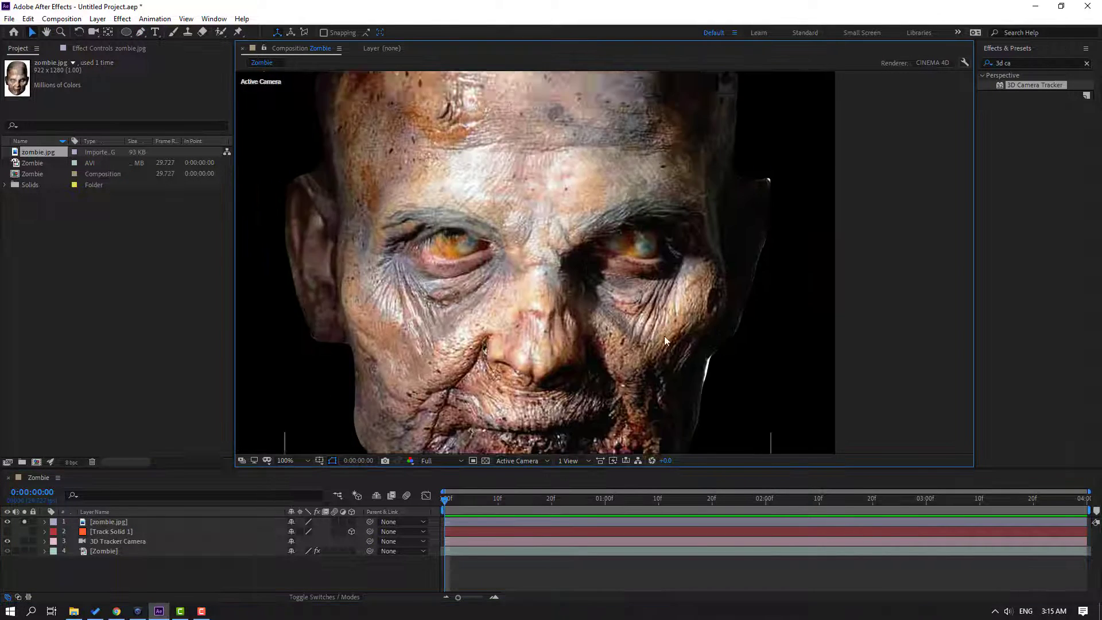
left_click(596, 273)
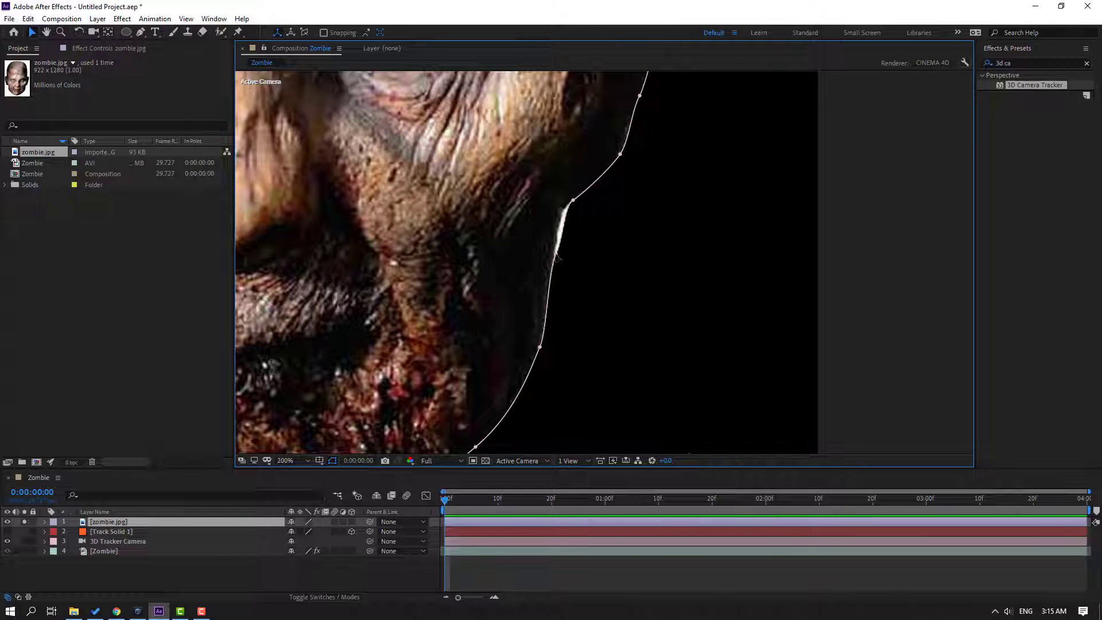
left_click_drag(555, 254, 552, 250)
left_click_drag(573, 200, 563, 199)
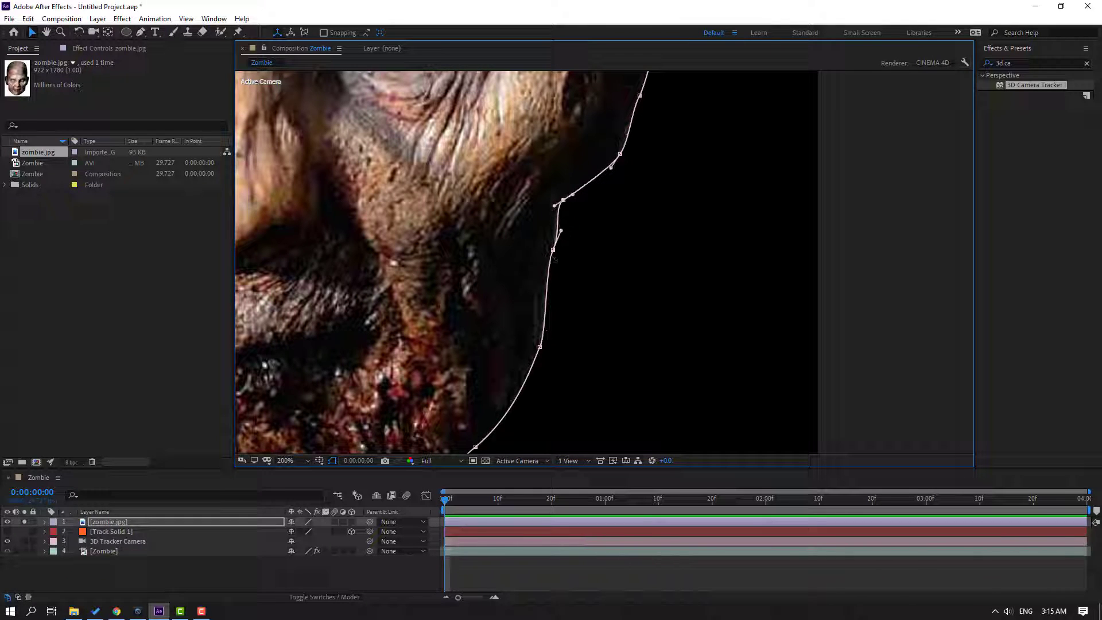
scroll(601, 351, "down", 2)
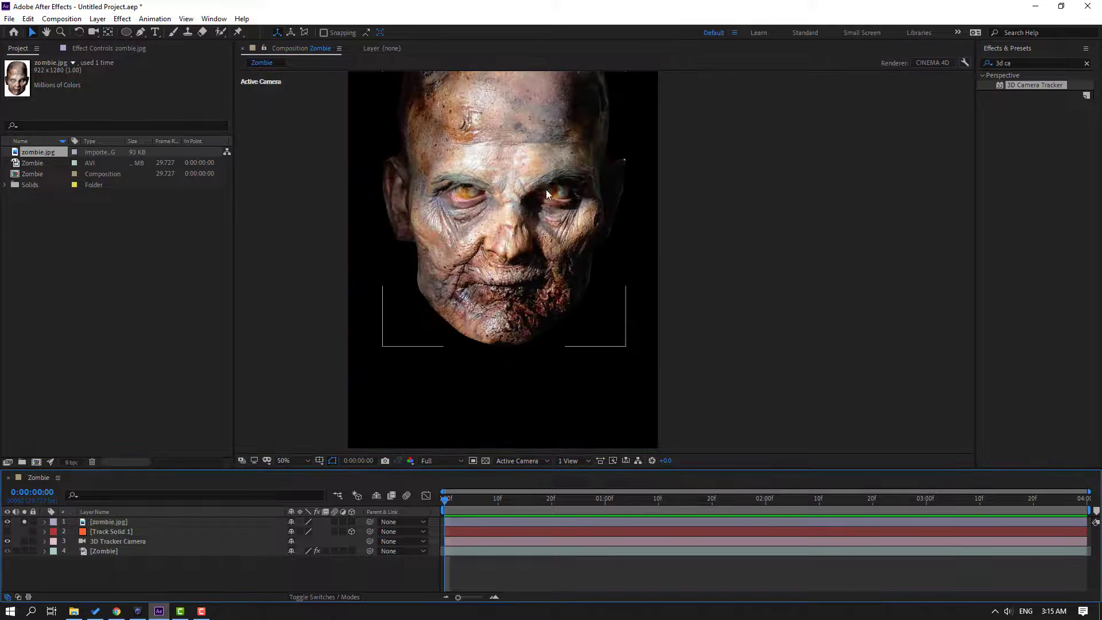
- Adjust the mask points and handles around the ear on the image's right side to trim the white fringe
left_click_drag(545, 189, 556, 247)
scroll(618, 234, "up", 1)
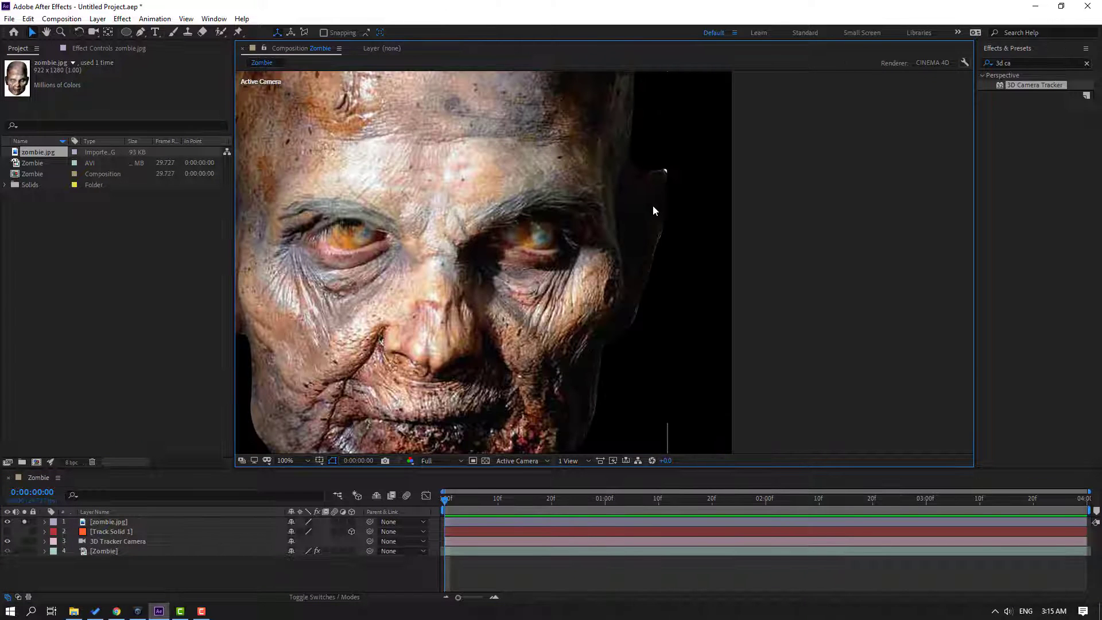
left_click(659, 200)
scroll(659, 200, "up", 1)
left_click_drag(664, 183, 622, 209)
left_click_drag(683, 106, 676, 116)
left_click_drag(681, 216, 679, 210)
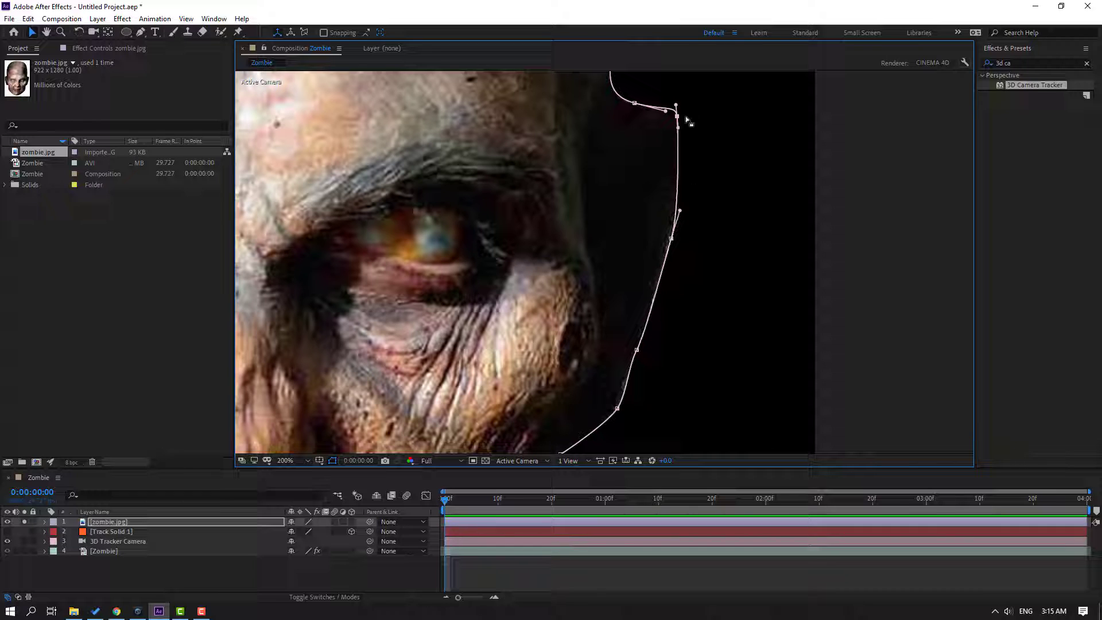
left_click_drag(676, 105, 679, 130)
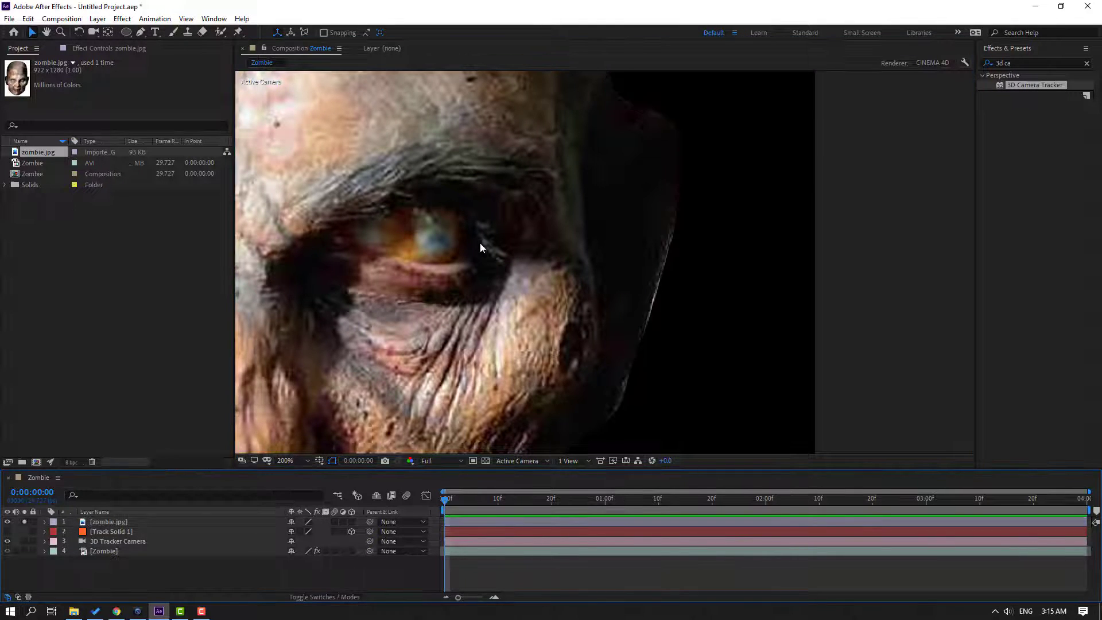
scroll(477, 239, "down", 1)
scroll(629, 271, "up", 1)
left_click_drag(672, 239, 666, 240)
left_click(586, 541)
scroll(406, 284, "down", 2)
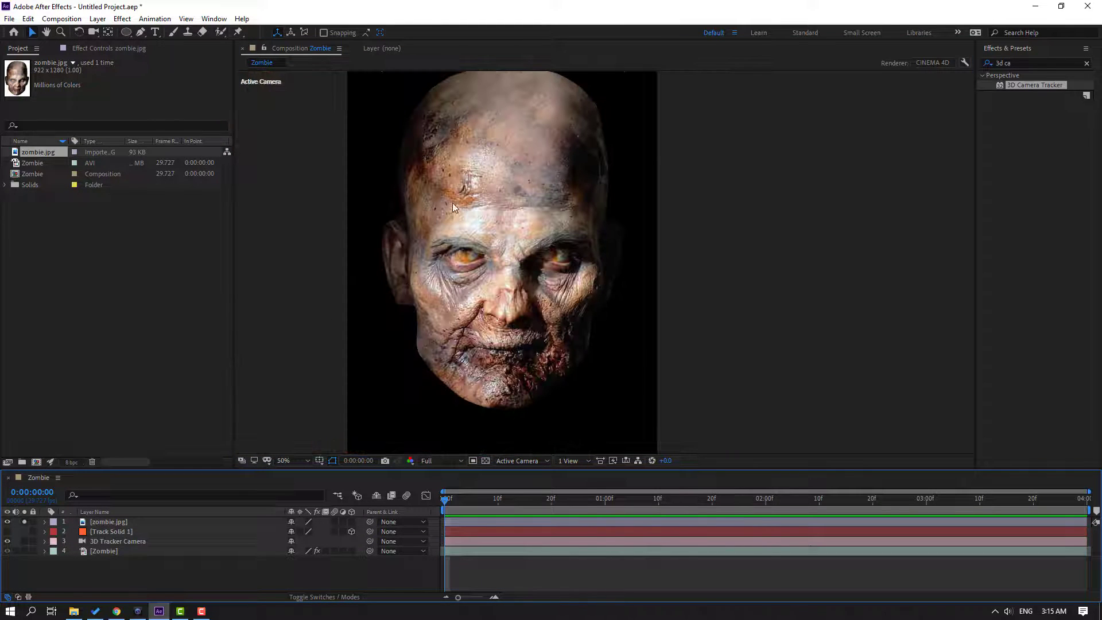
left_click_drag(459, 194, 508, 251)
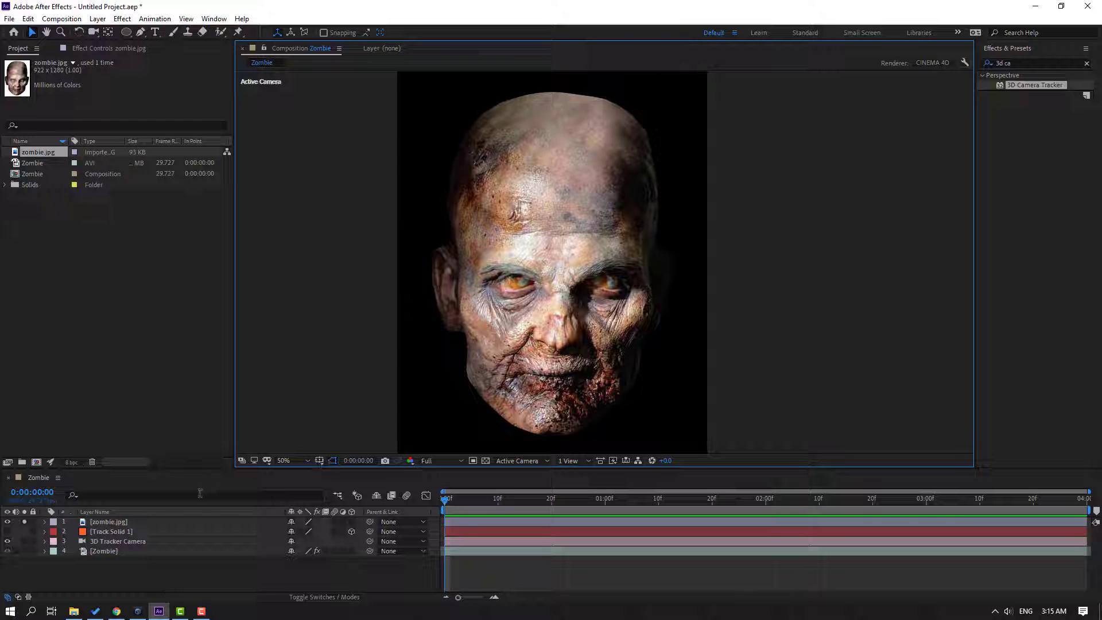
- Turn off solo on the zombie.jpg layer and pre-compose it as ZOMBI FACE with all attributes moved into the new composition
left_click(104, 522)
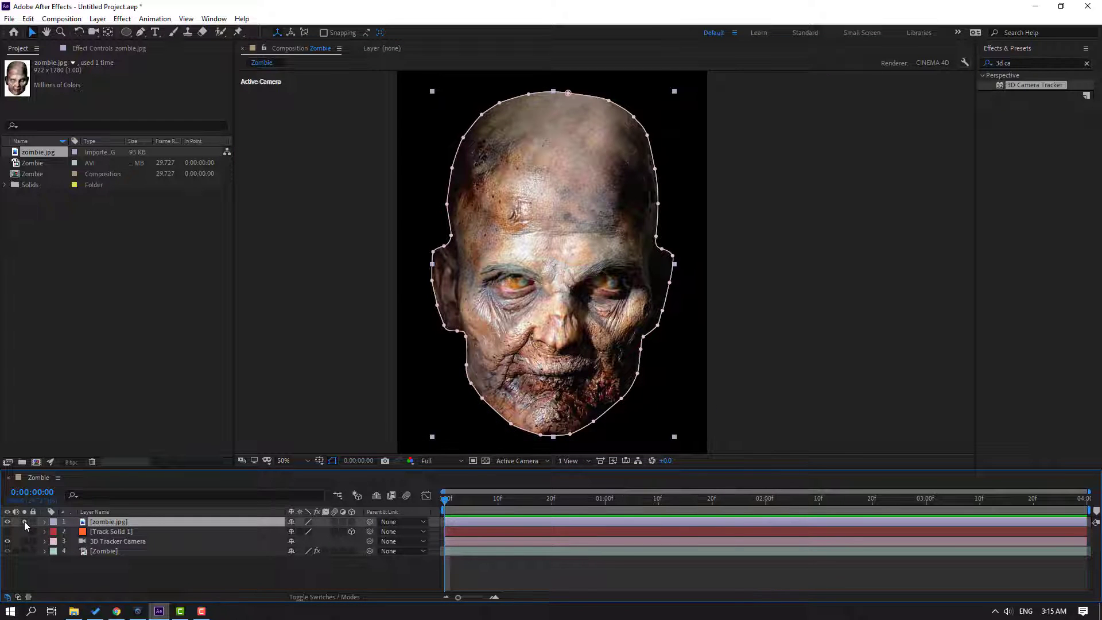
left_click(24, 521)
right_click(94, 522)
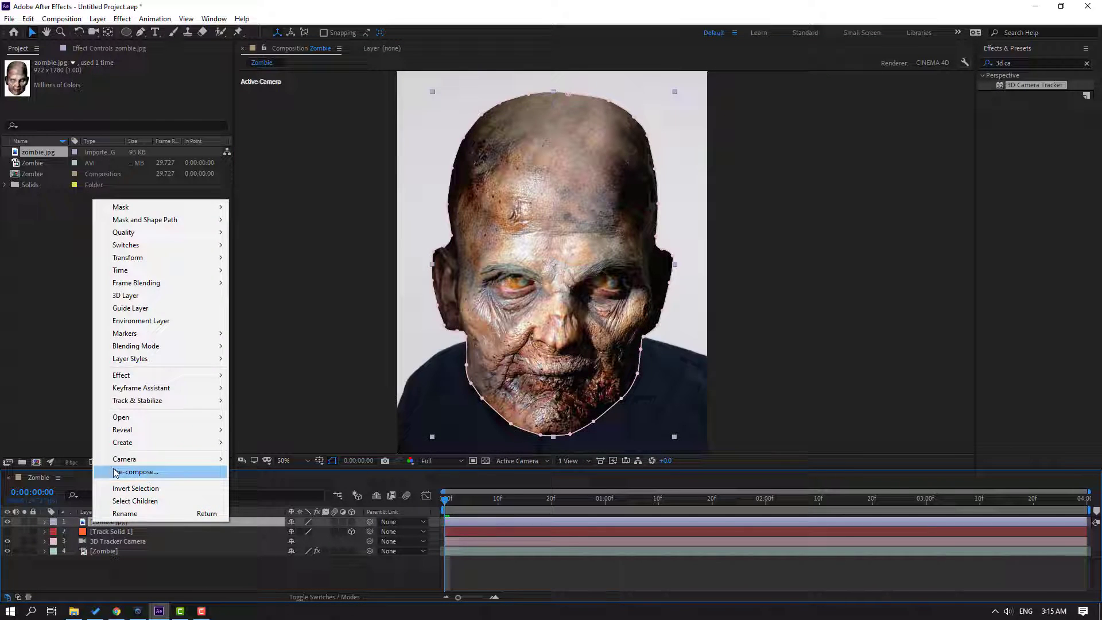
left_click(116, 472)
left_click(689, 314)
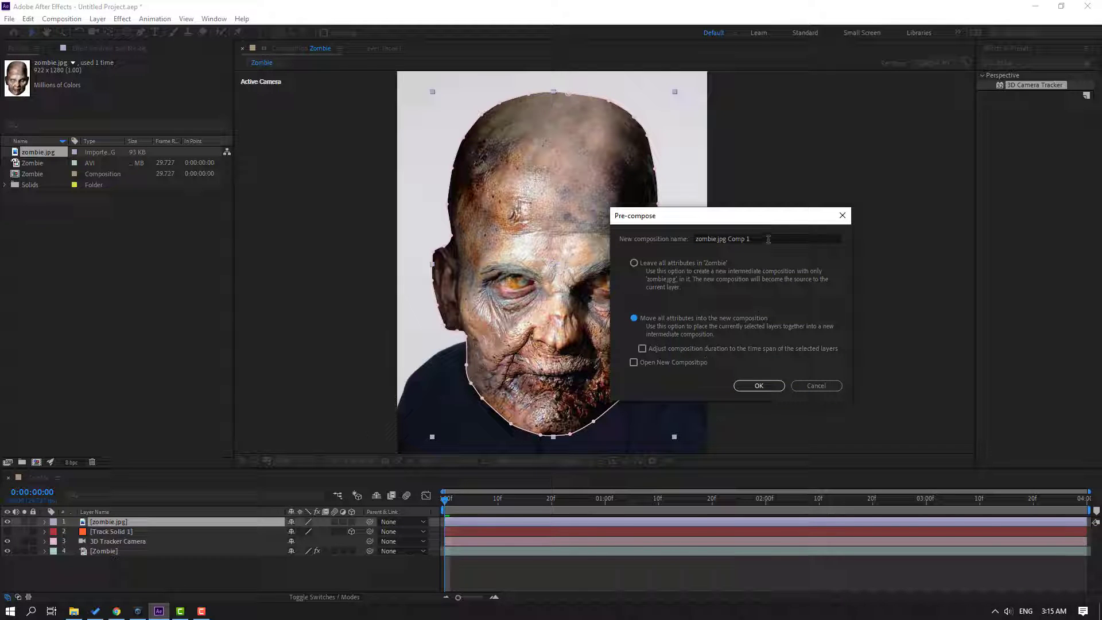
type("ZOMB")
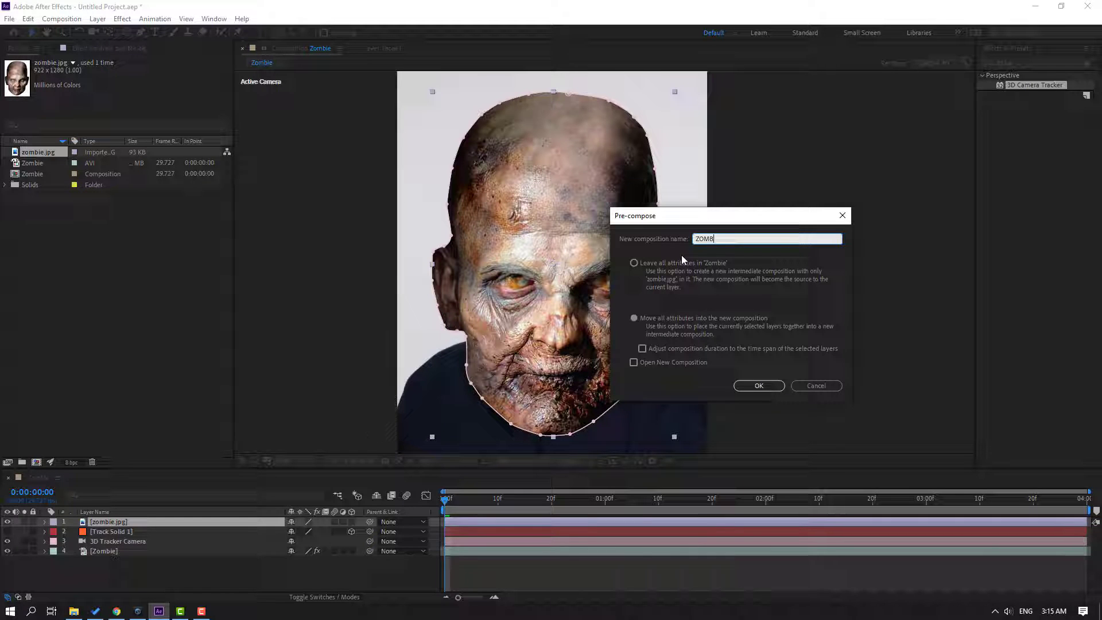
type("I FACE")
left_click(758, 385)
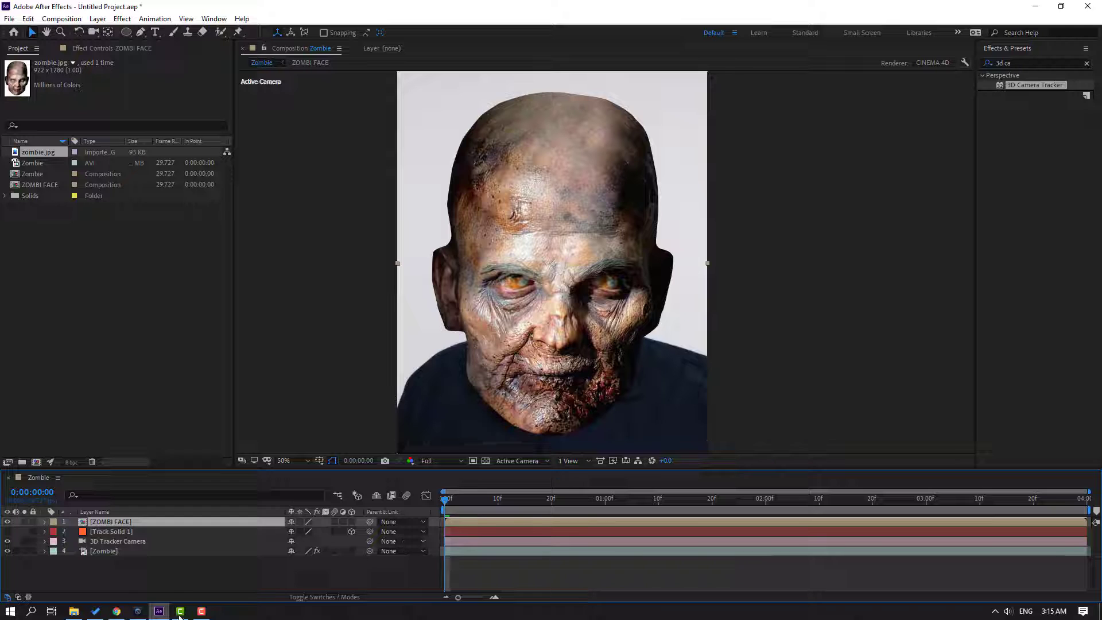
- Make the ZOMBI FACE layer 3D and paste the position of Track Solid 1 onto it
left_click(108, 533)
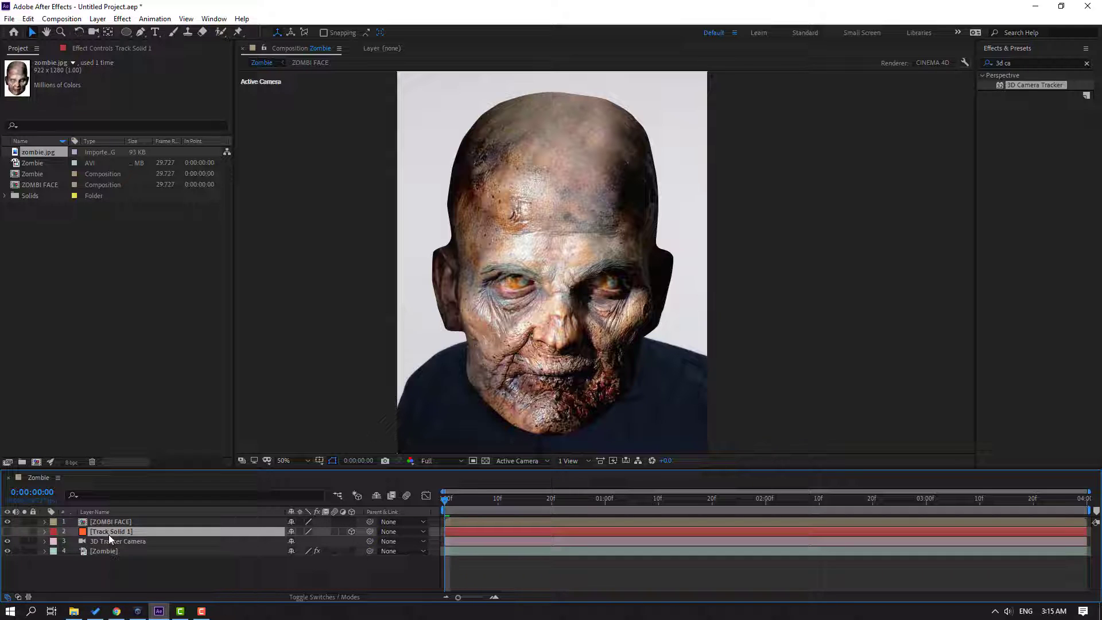
key("p")
key("Return")
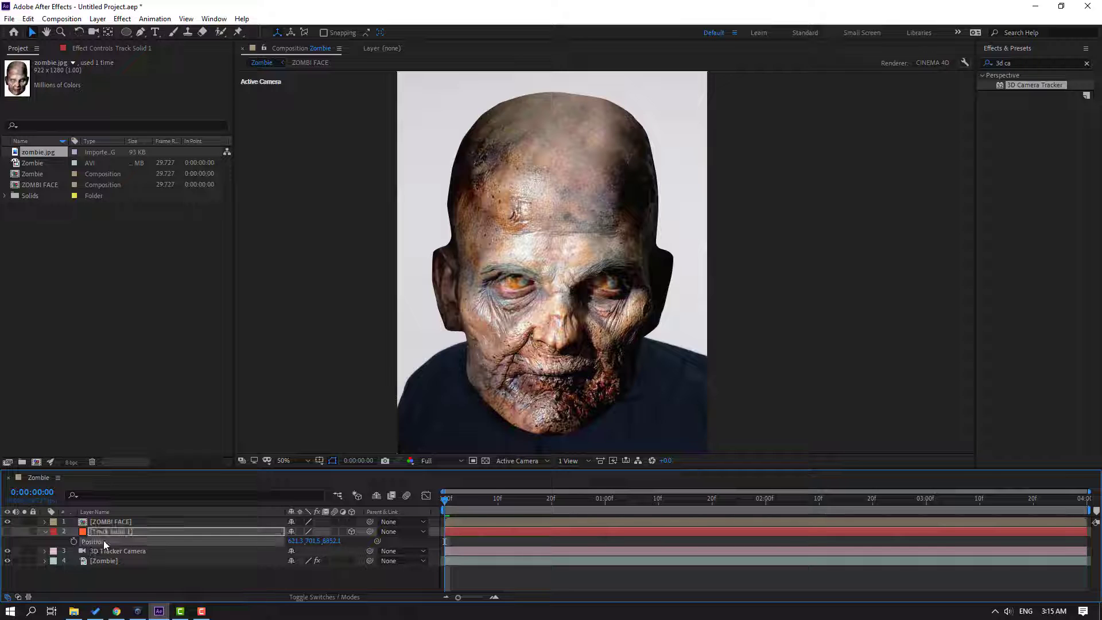
left_click(42, 534)
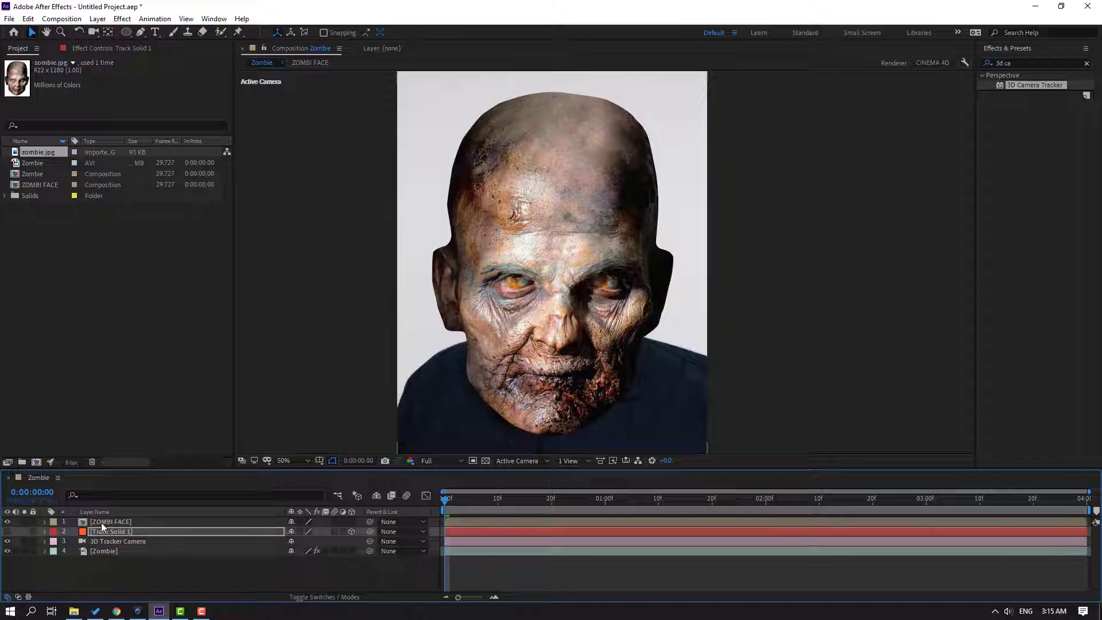
left_click(101, 522)
left_click(351, 522)
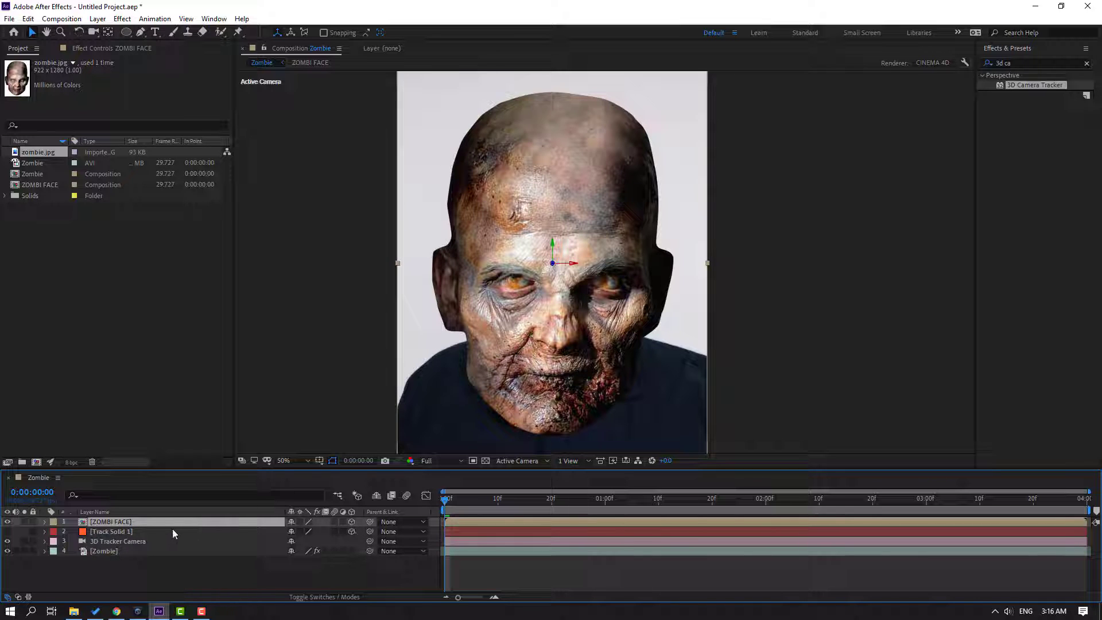
key("ctrl+v")
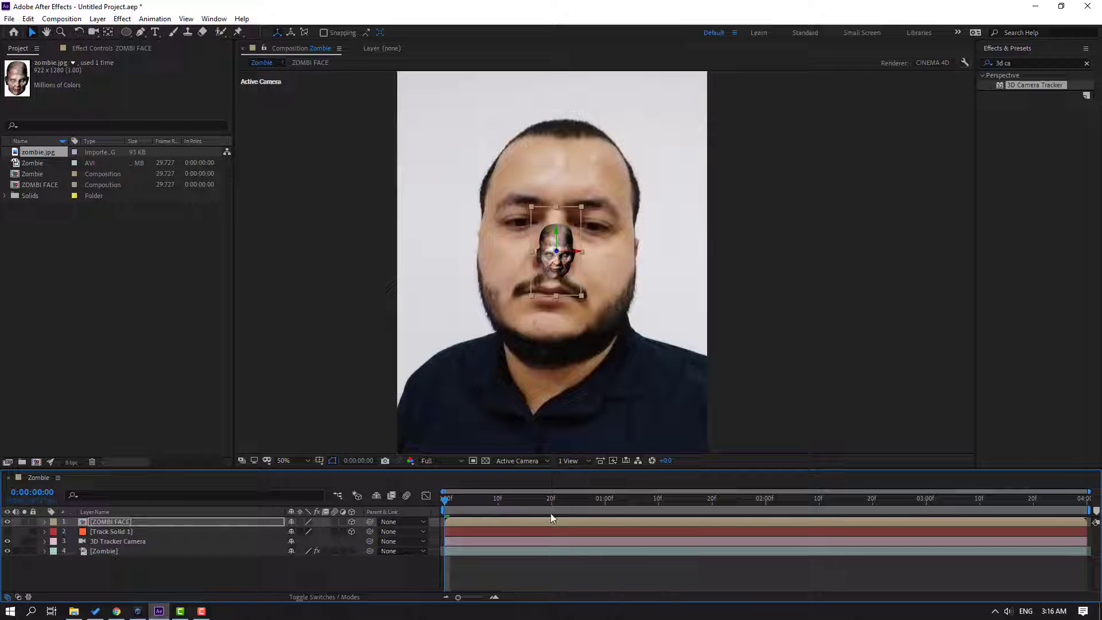
- Set the preview resolution to Quarter and play the composition to check how the small zombie face follows the head
left_click(442, 461)
left_click(436, 528)
left_click(465, 503)
key("space")
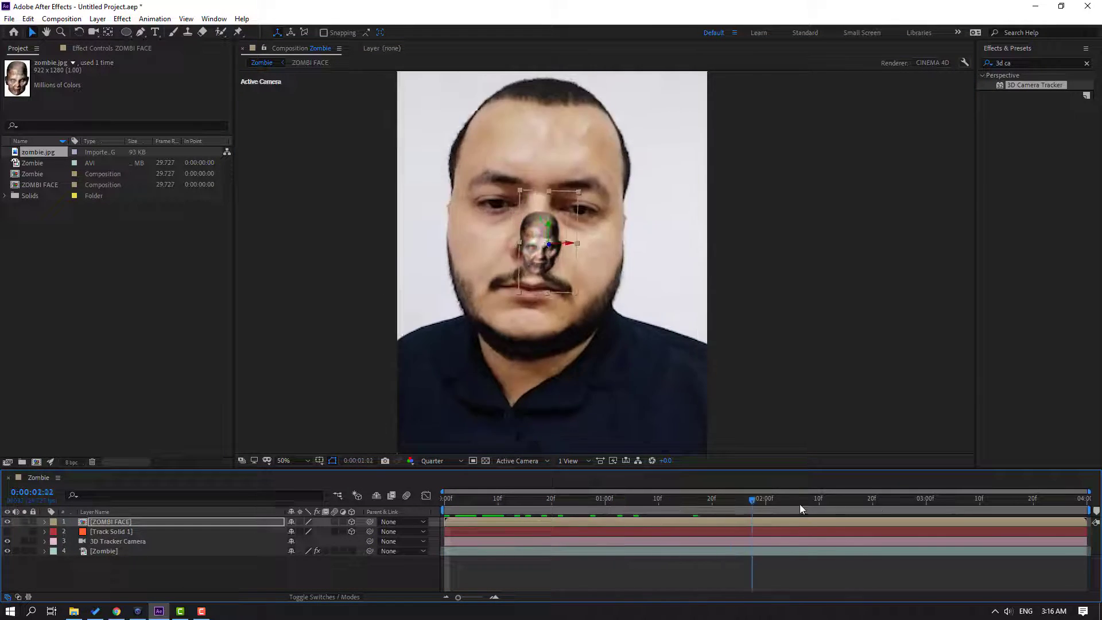
key("space")
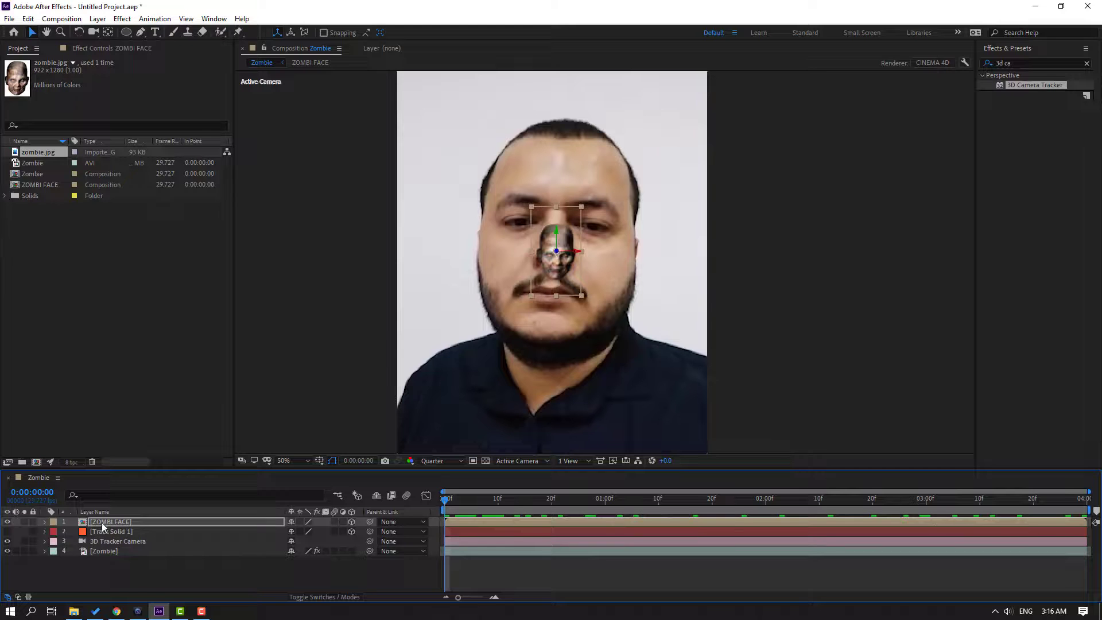
- Scale the ZOMBI FACE layer to 455% and move it slightly upward over the man's face, then preview it
key("s")
left_click_drag(302, 531, 464, 491)
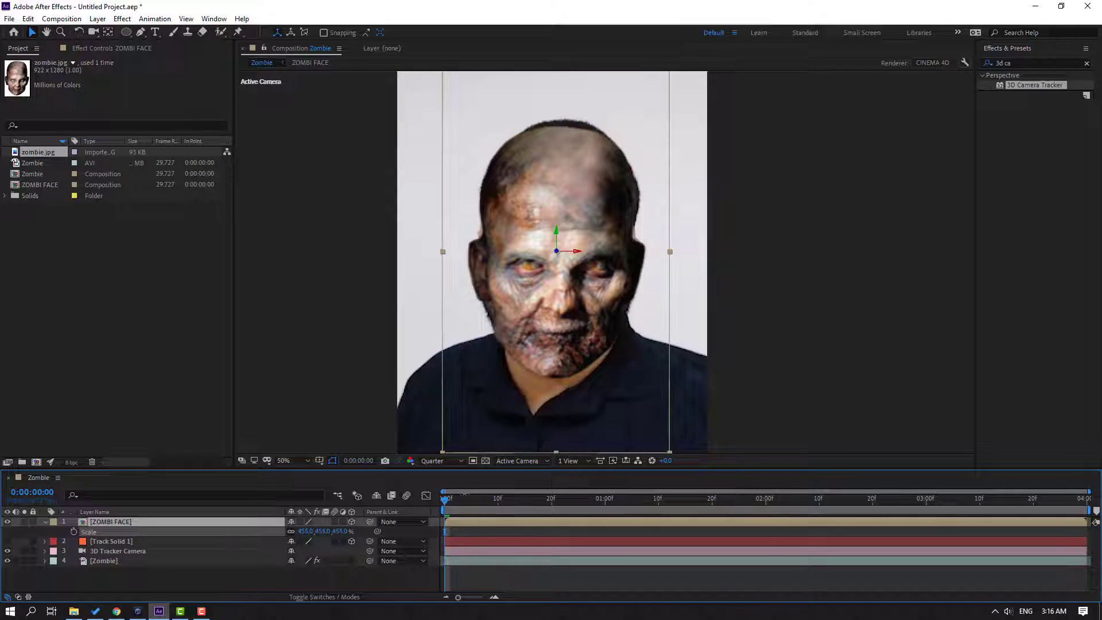
left_click_drag(556, 233, 560, 198)
key("space")
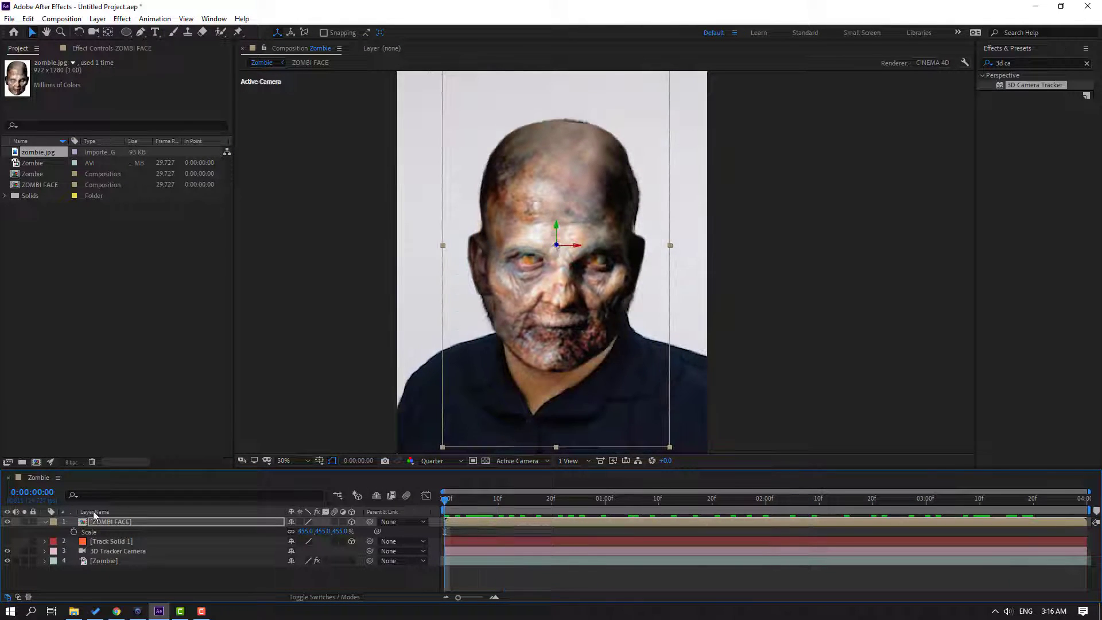
- Lower the ZOMBI FACE opacity temporarily to align the layer slightly higher on the man's face, and restore it to 100%
key("t")
left_click_drag(294, 531, 264, 530)
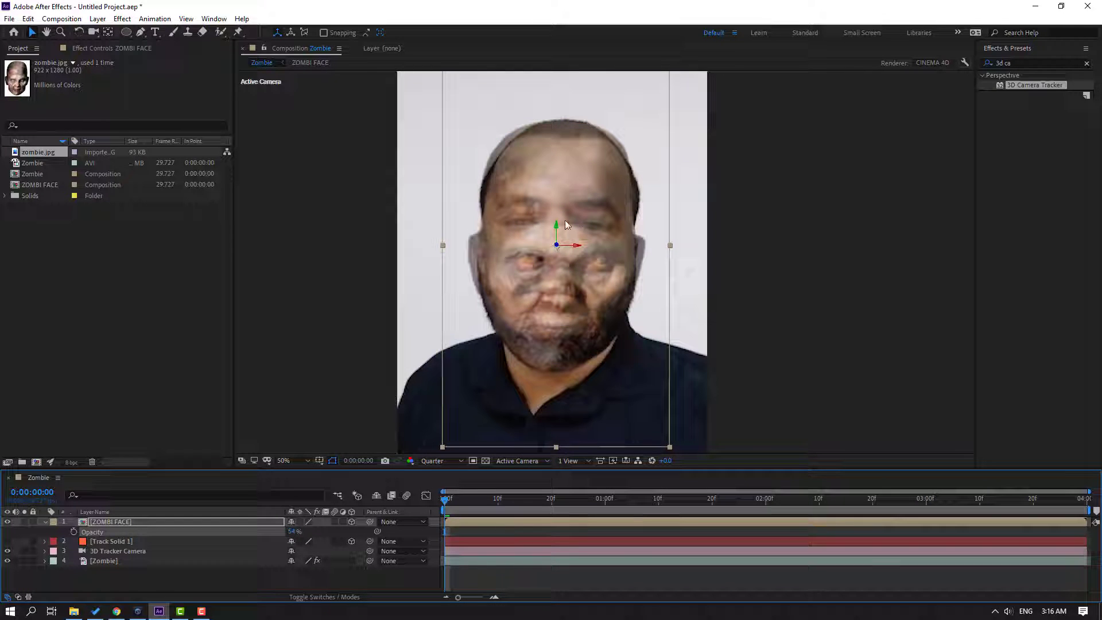
left_click_drag(556, 230, 567, 144)
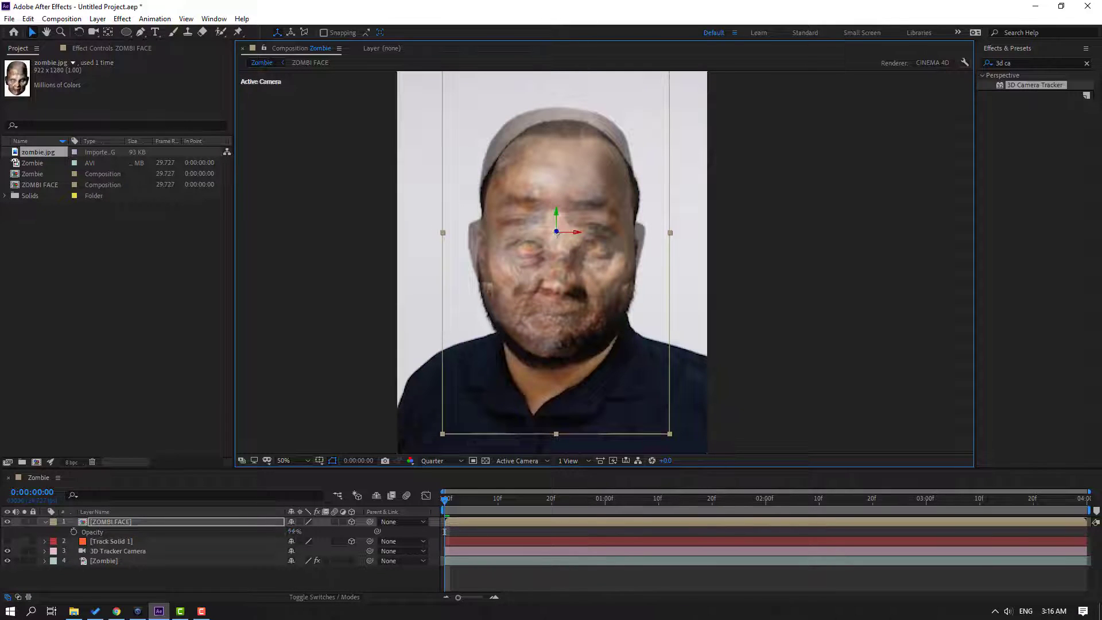
left_click_drag(291, 536, 361, 527)
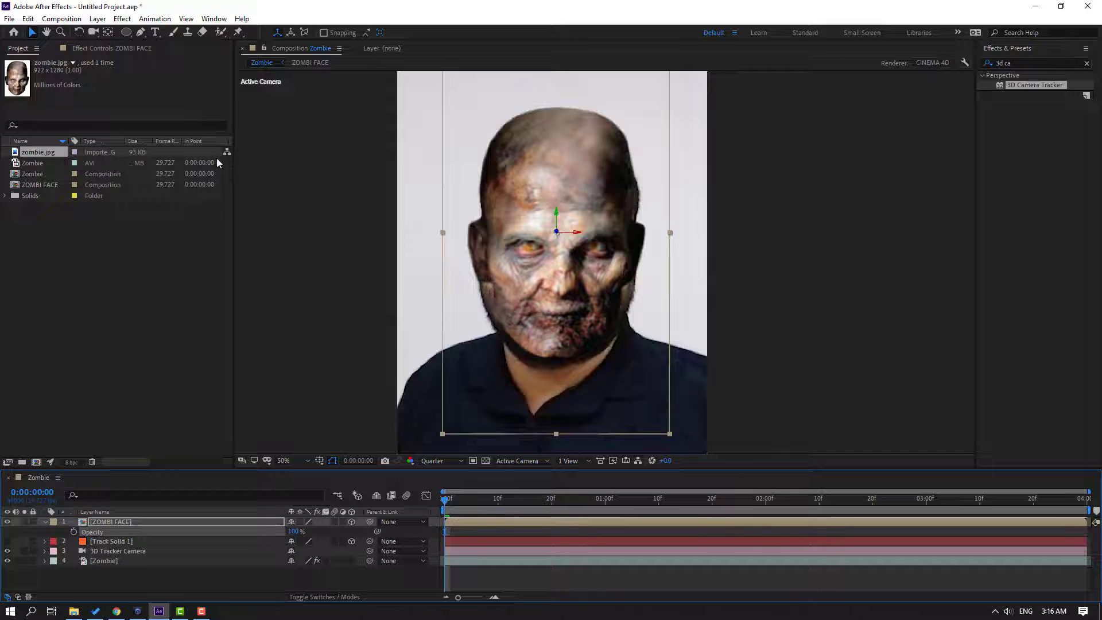
- Draw a closed Pen mask on ZOMBI FACE around the forehead, temples, cheeks and chin, leaving out the ears
left_click(140, 33)
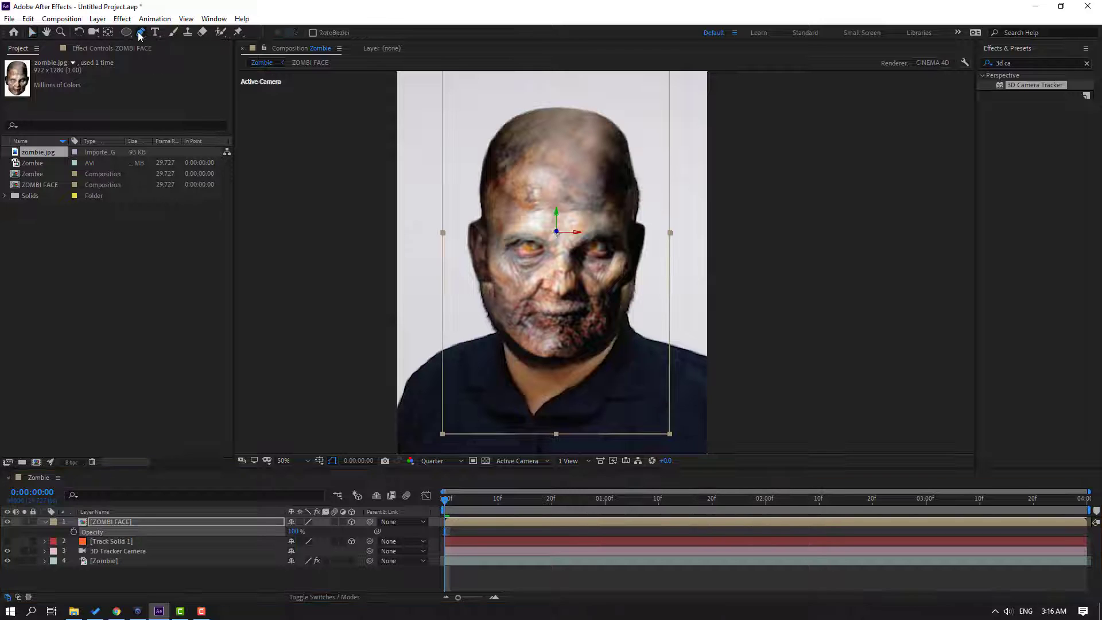
left_click(494, 149)
left_click_drag(486, 210, 488, 219)
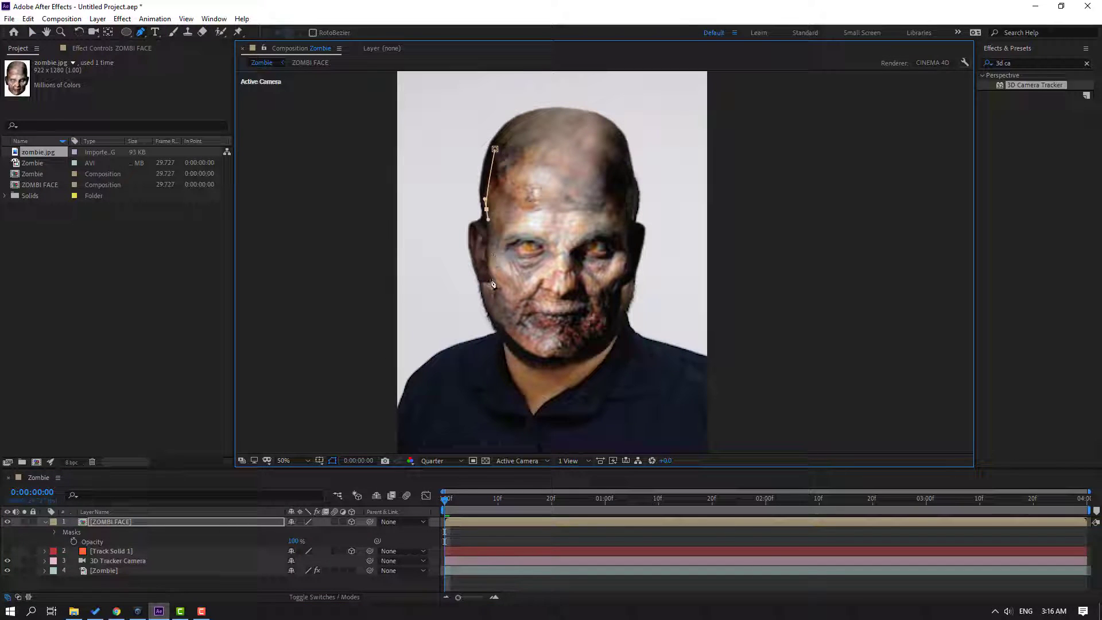
left_click(497, 289)
left_click_drag(562, 352, 575, 349)
left_click(620, 287)
left_click_drag(629, 187, 630, 177)
left_click_drag(608, 127, 601, 122)
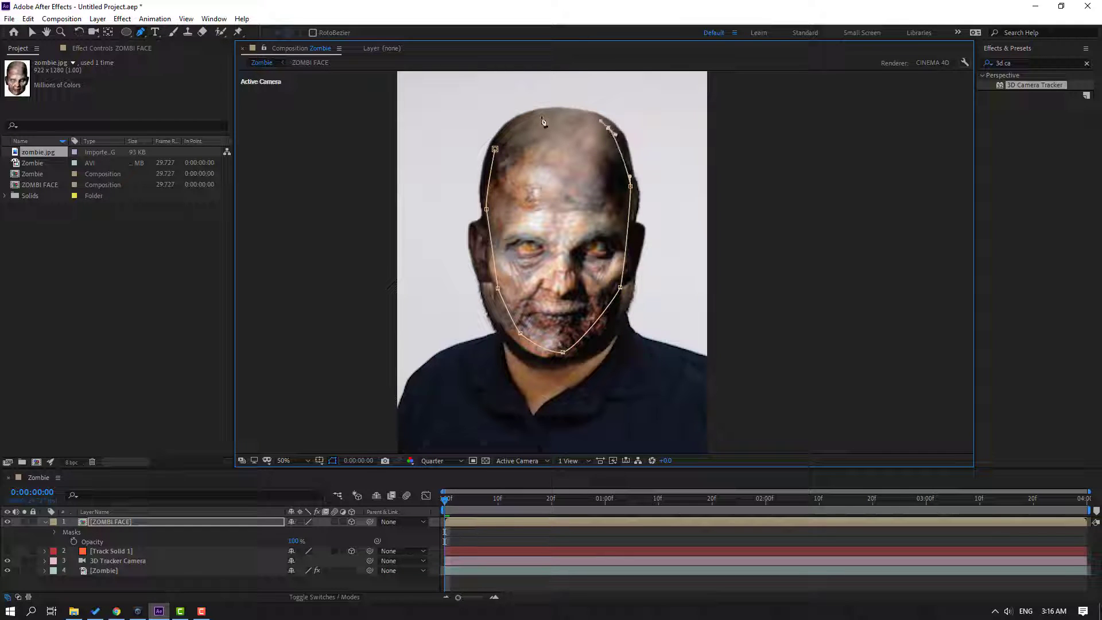
left_click(494, 150)
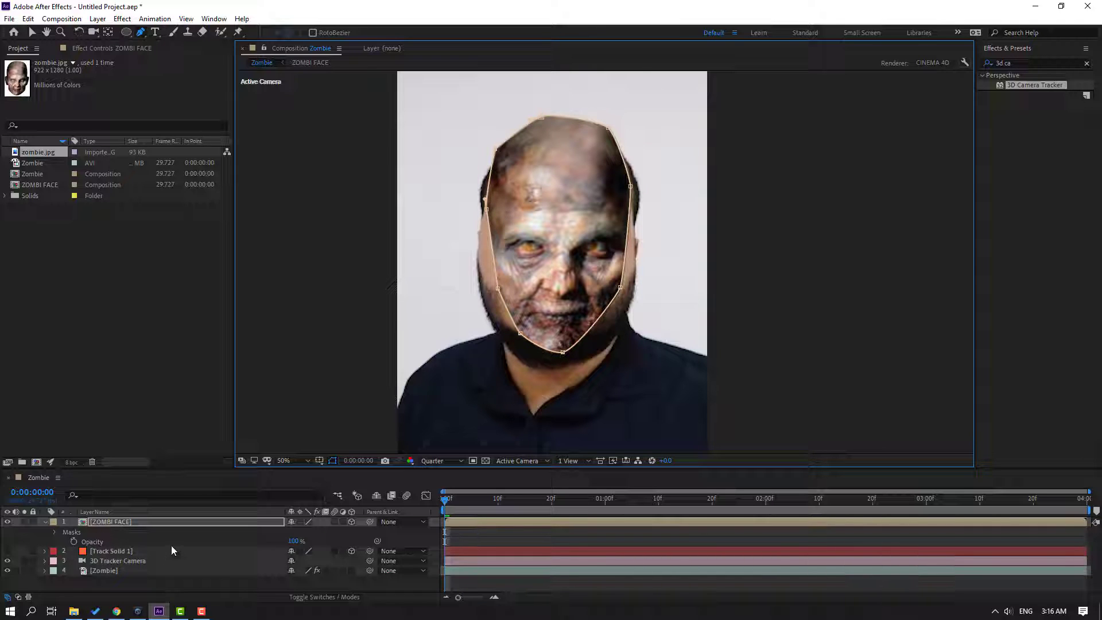
- Reveal the properties of Mask 1 on ZOMBI FACE and set its feather to 39 pixels
key("m")
left_click(66, 532)
left_click(65, 531)
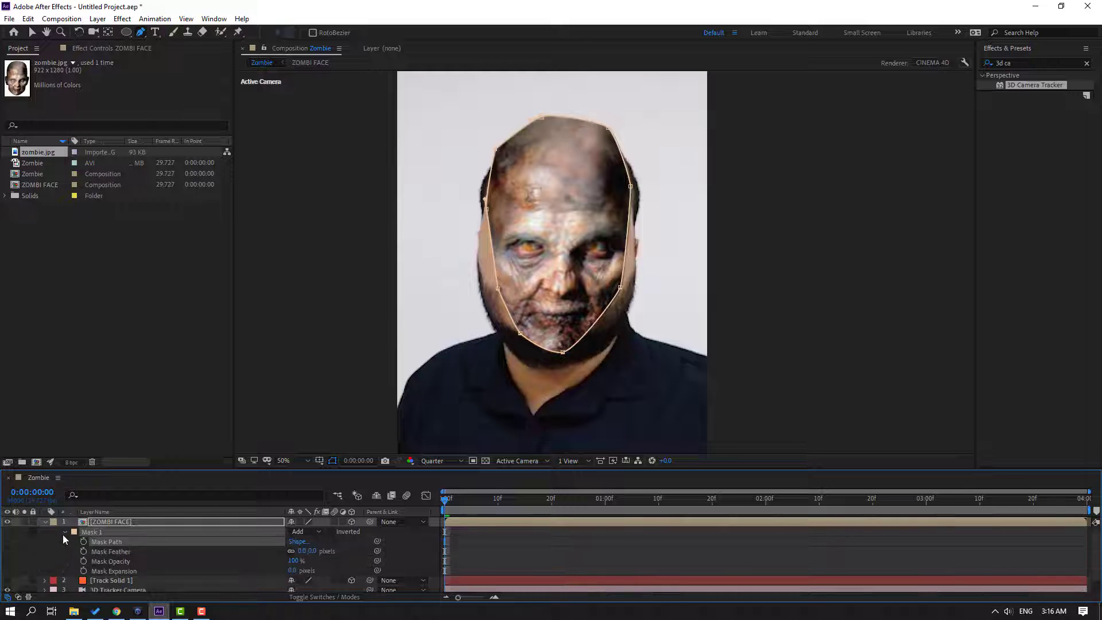
left_click(49, 563)
left_click(115, 552)
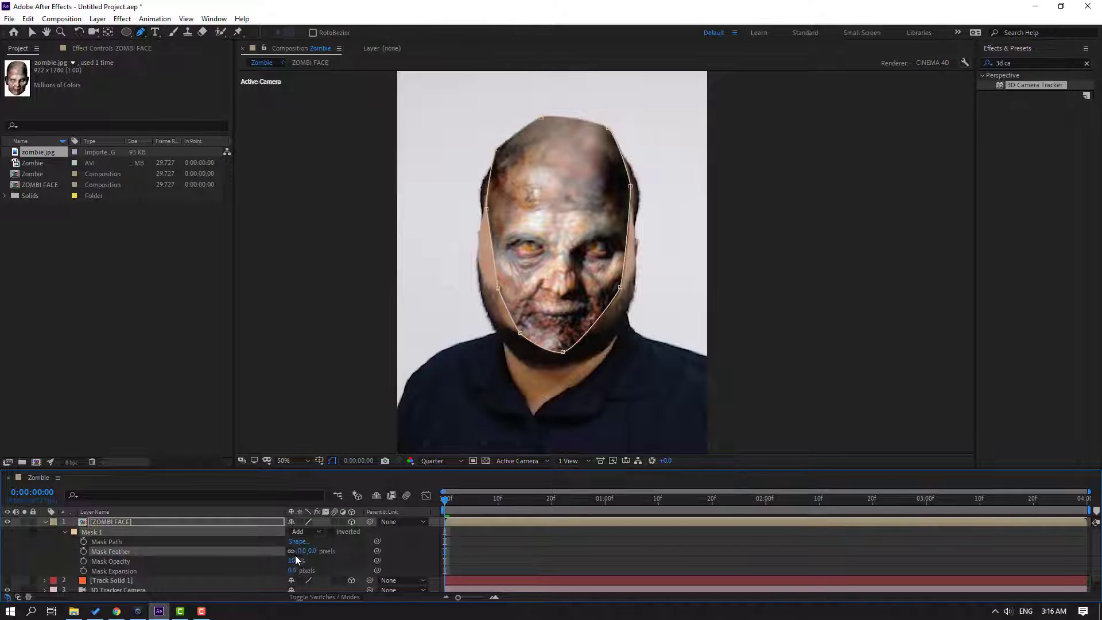
left_click_drag(303, 551, 317, 550)
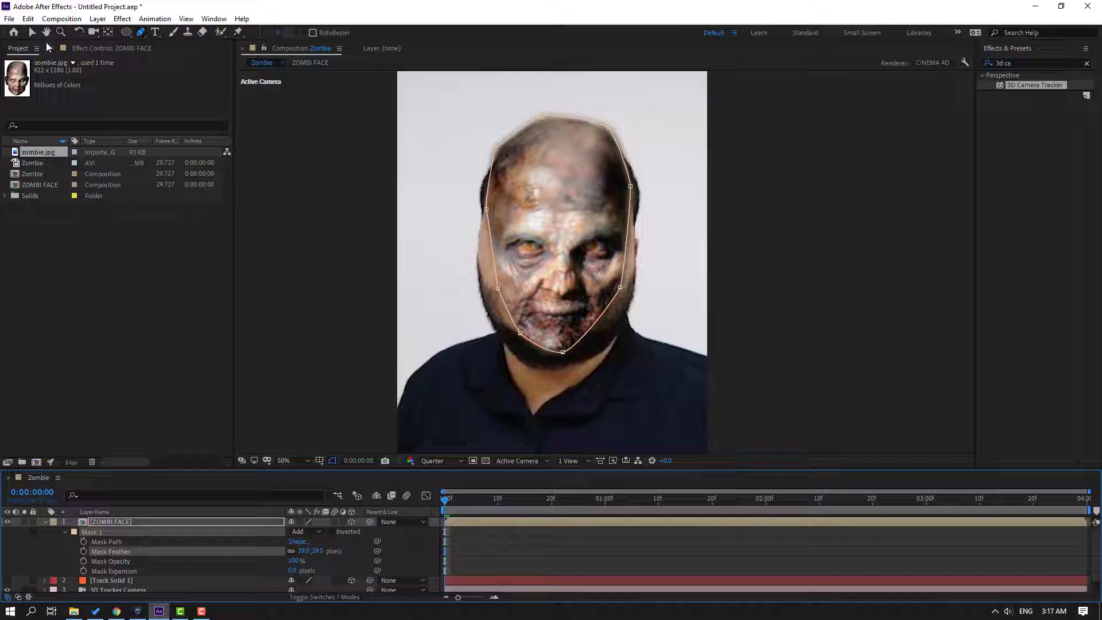
- Move the mask points at both cheeks and the jaw outward toward the edges of the man's face
left_click(31, 32)
scroll(412, 255, "up", 1)
left_click_drag(411, 255, 524, 207)
left_click_drag(508, 269, 485, 283)
left_click_drag(549, 356, 514, 353)
left_click_drag(483, 279, 485, 281)
mouse_move(753, 267)
left_mouse_down()
mouse_move(774, 282)
mouse_move(755, 267)
mouse_move(767, 264)
left_mouse_up()
left_click(476, 540)
left_click(713, 296)
- Adjust the mask points and handles around the forehead and temples to follow the man's head more closely
left_click_drag(774, 151, 671, 353)
left_click_drag(623, 150, 620, 171)
left_click_drag(489, 134, 541, 137)
left_click_drag(484, 160, 485, 152)
left_click_drag(380, 239, 444, 185)
left_click_drag(462, 141, 475, 152)
left_click(444, 257)
left_click_drag(445, 257, 435, 261)
left_click_drag(425, 412, 434, 361)
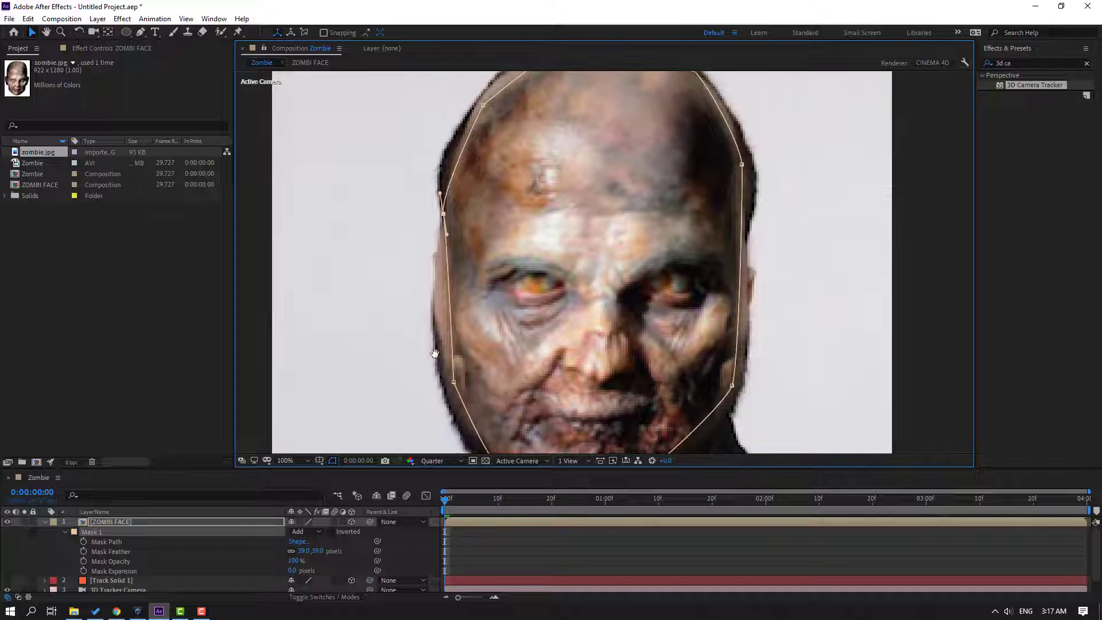
left_click_drag(447, 230, 437, 275)
left_click_drag(474, 213, 470, 253)
left_click_drag(473, 144, 477, 136)
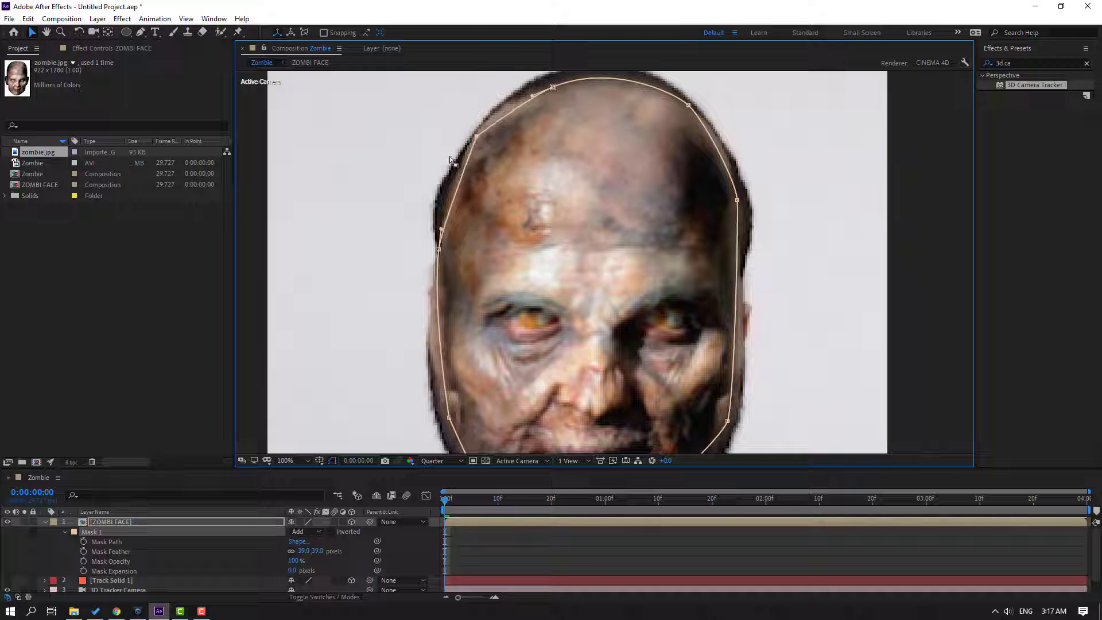
- Round the mask's corners at the forehead, cheeks, chin and temple with the Convert Vertex tool
left_click_drag(141, 32, 218, 71)
left_click_drag(476, 137, 456, 165)
key("space")
left_click_drag(465, 205, 456, 96)
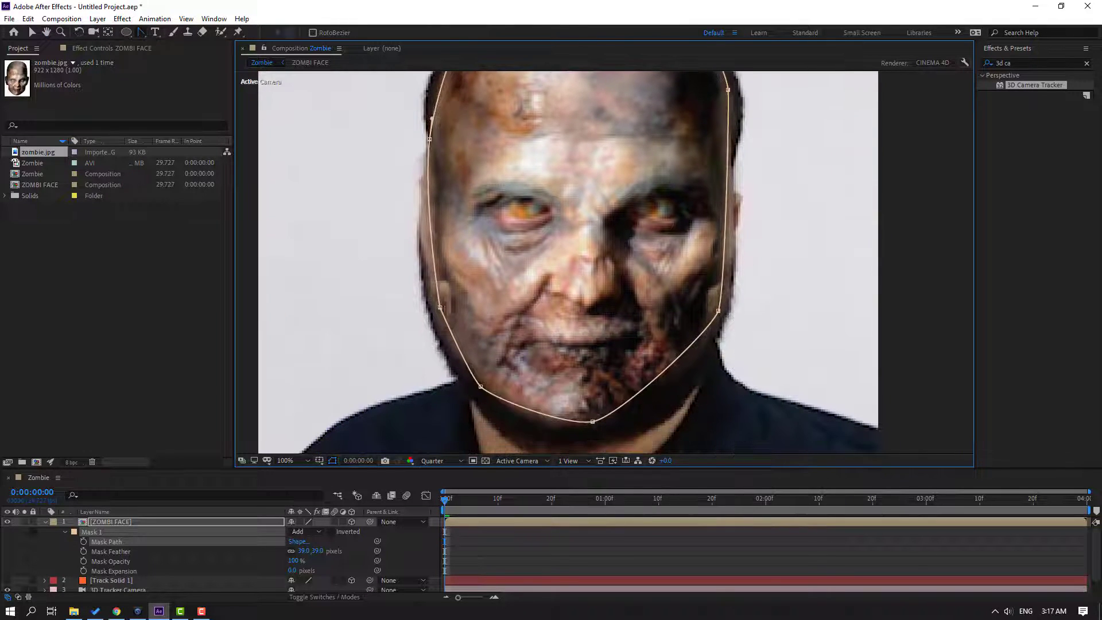
mouse_move(440, 308)
left_mouse_down()
mouse_move(447, 334)
mouse_move(438, 305)
mouse_move(442, 318)
left_mouse_up()
left_click_drag(592, 422, 647, 411)
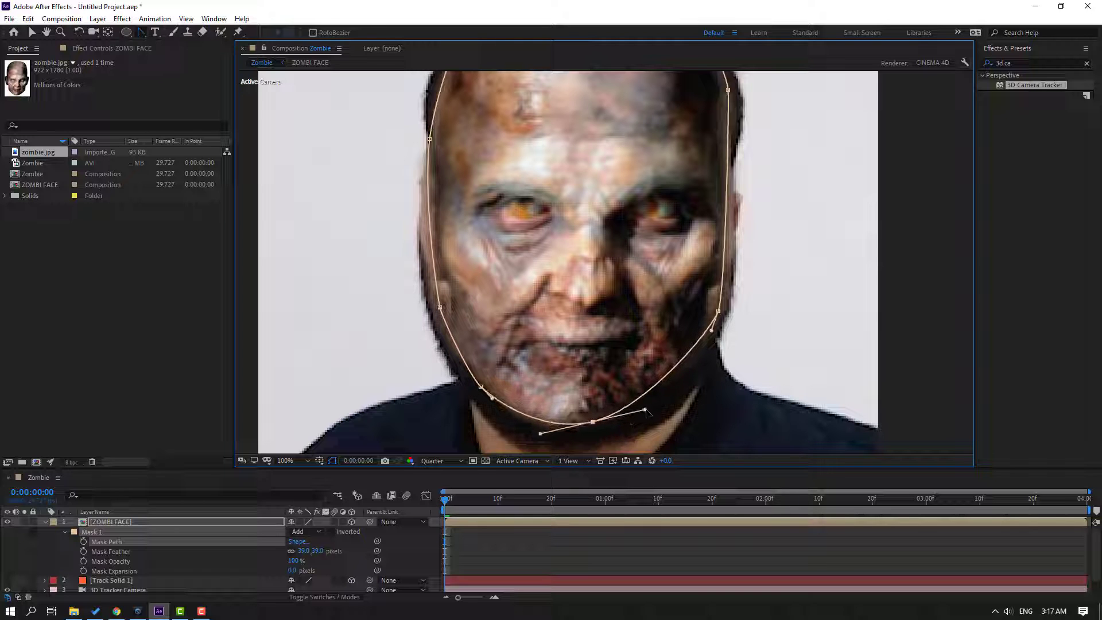
left_click_drag(723, 275, 628, 350)
left_click_drag(632, 164, 620, 119)
- Adjust the mask's curve at the temple and cheek on the image's right side with the Selection tool
left_click(32, 32)
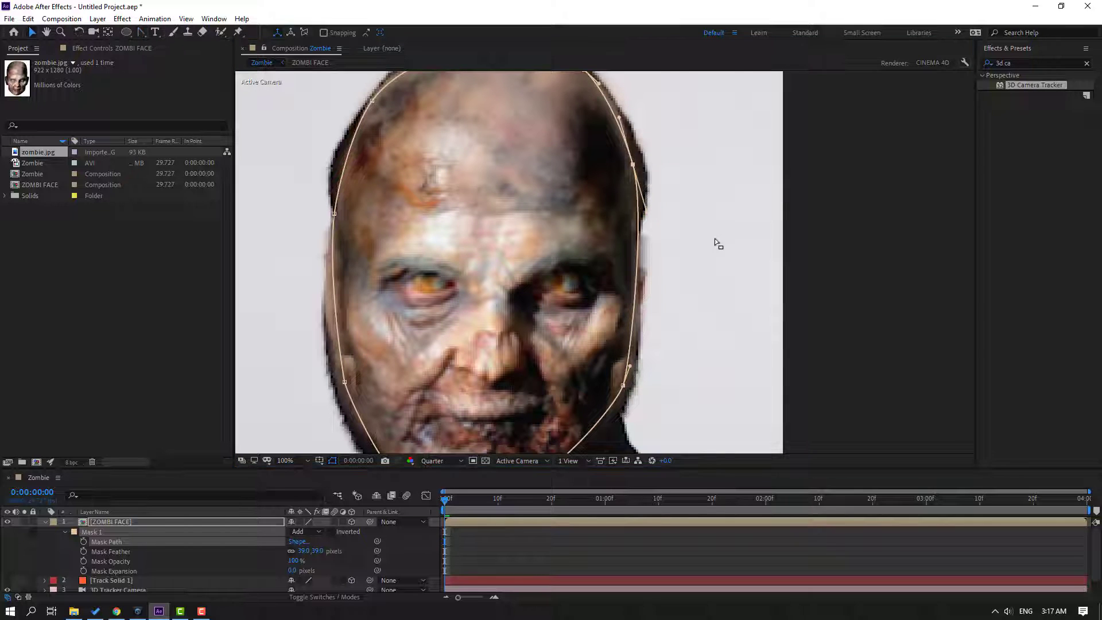
left_click_drag(636, 165, 640, 199)
left_click_drag(623, 386, 610, 331)
left_click(518, 556)
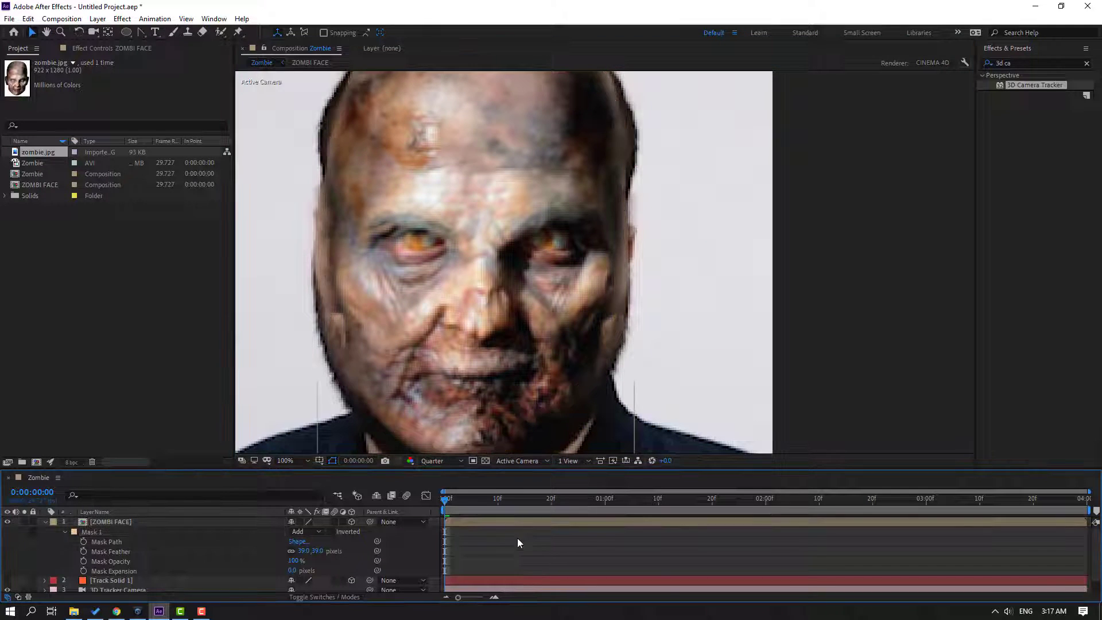
- Fine-tune the mask point at the cheek on the image's left side to cover more of the jawline
scroll(528, 391, "down", 2)
left_click(497, 310)
scroll(497, 310, "up", 1)
left_click_drag(332, 317, 482, 289)
left_click(483, 310)
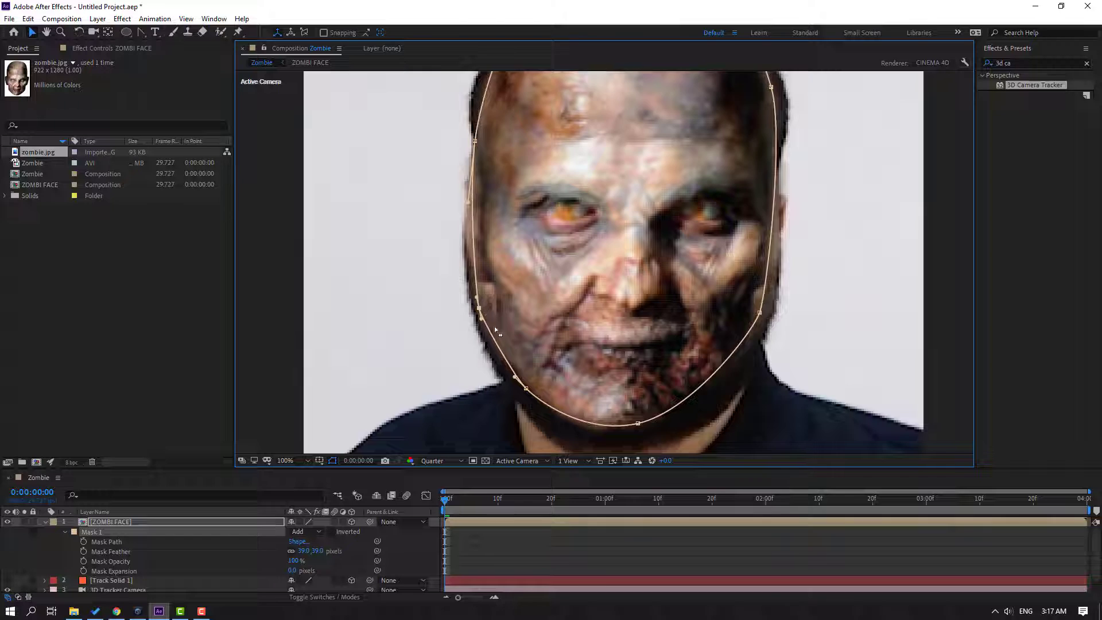
scroll(484, 311, "down", 2)
left_click(468, 549)
- At 0:00:01:07, refine the mask points and handles along the forehead, temples and the cheek on the image's right side
left_click_drag(461, 499, 644, 489)
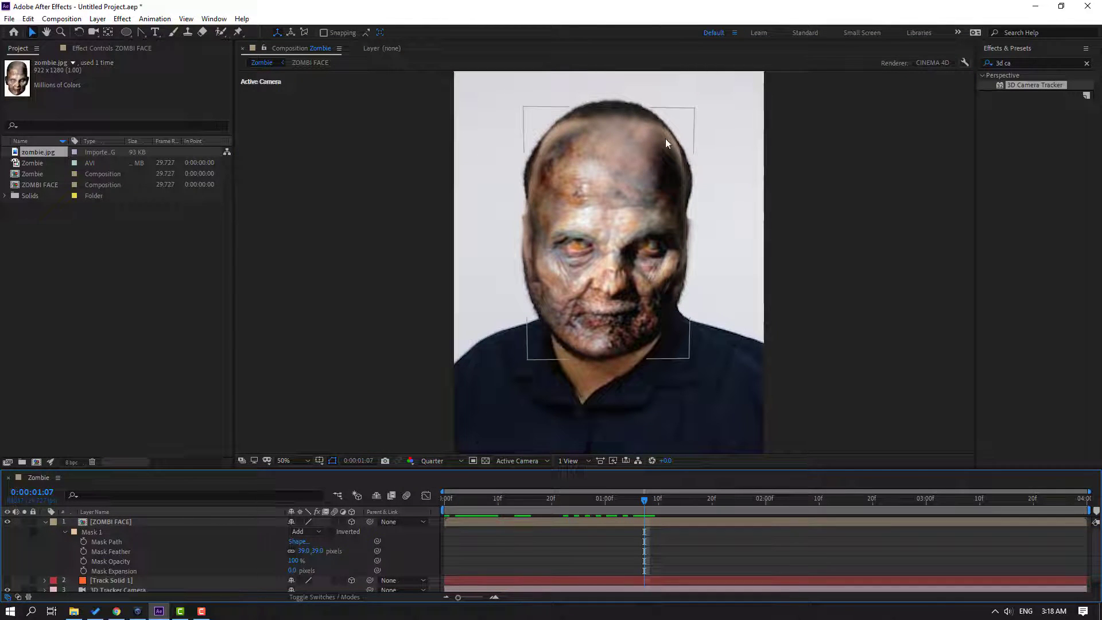
left_click(625, 154)
left_click_drag(588, 120, 587, 110)
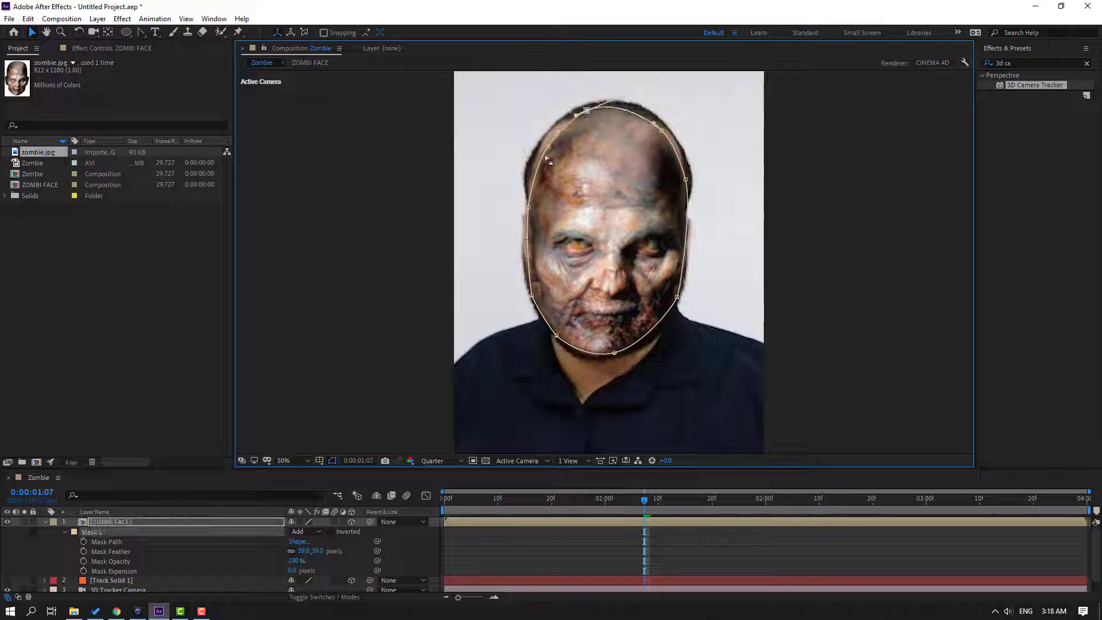
left_click_drag(547, 147, 543, 144)
left_click_drag(661, 131, 665, 129)
left_click_drag(684, 182, 684, 176)
left_click_drag(678, 297, 672, 296)
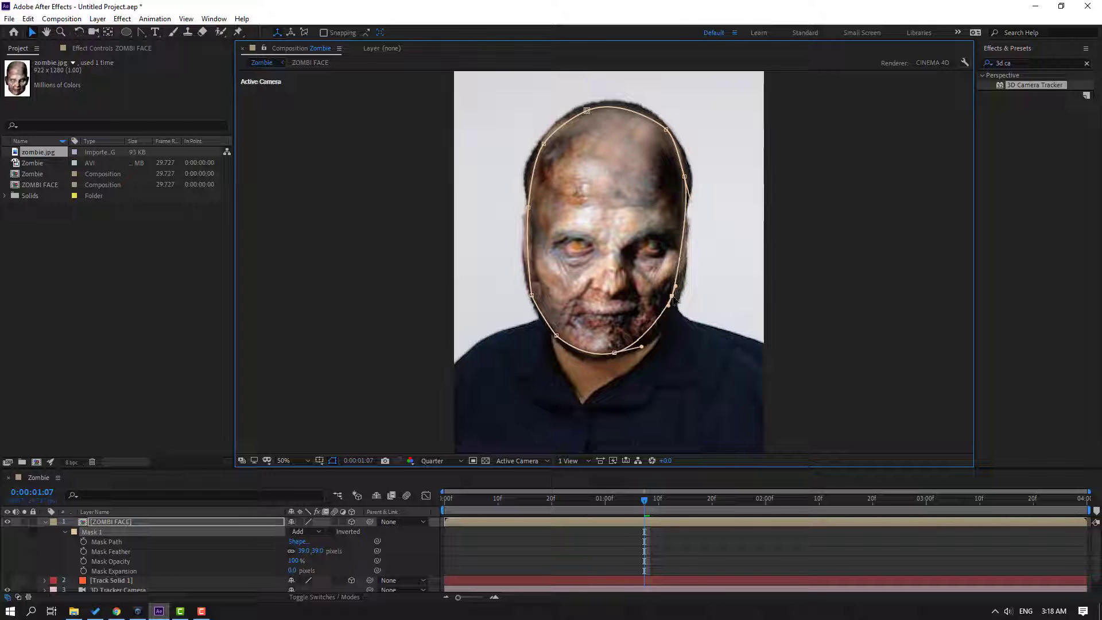
left_click_drag(690, 202, 687, 198)
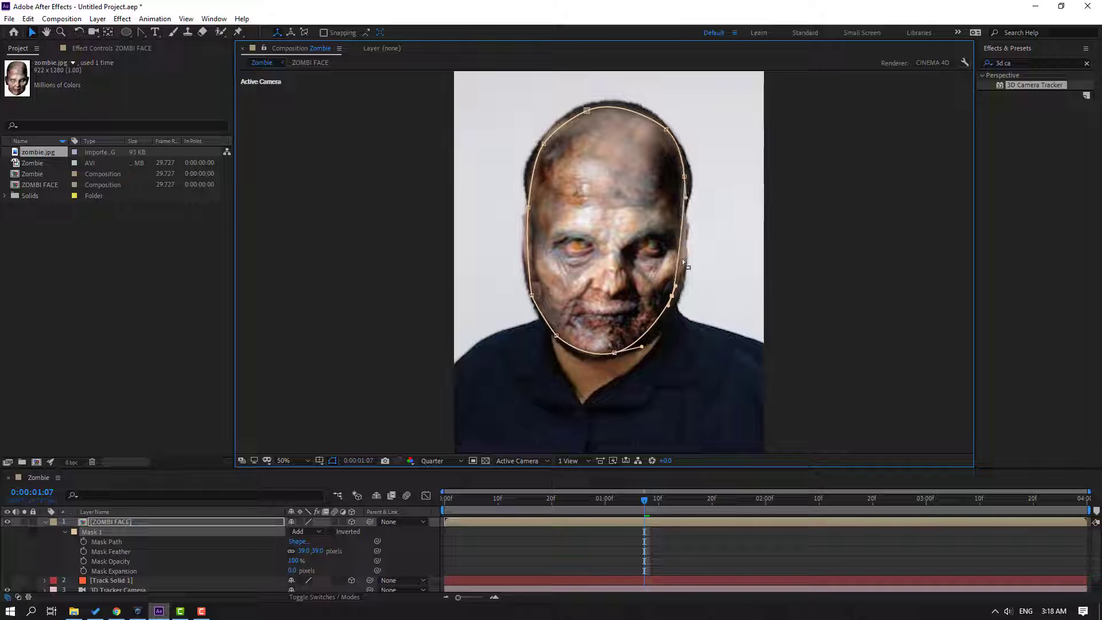
- Adjust the mask handle beside the cheek on the image's right side and play the composition from the start
left_click_drag(677, 288, 685, 272)
left_click(671, 538)
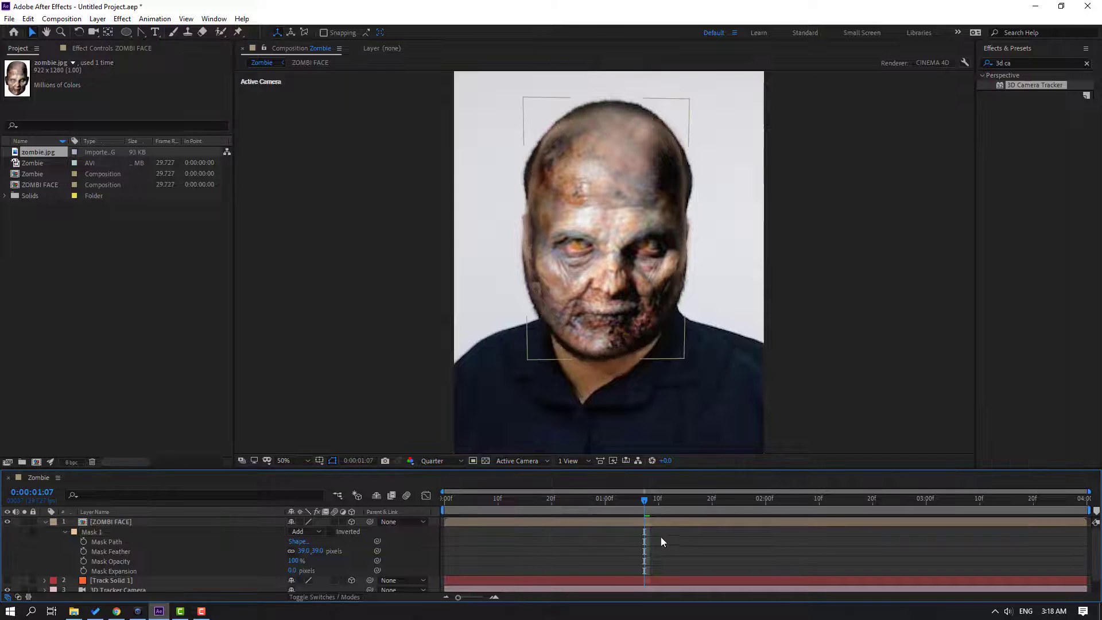
left_click_drag(642, 497, 430, 511)
key("space")
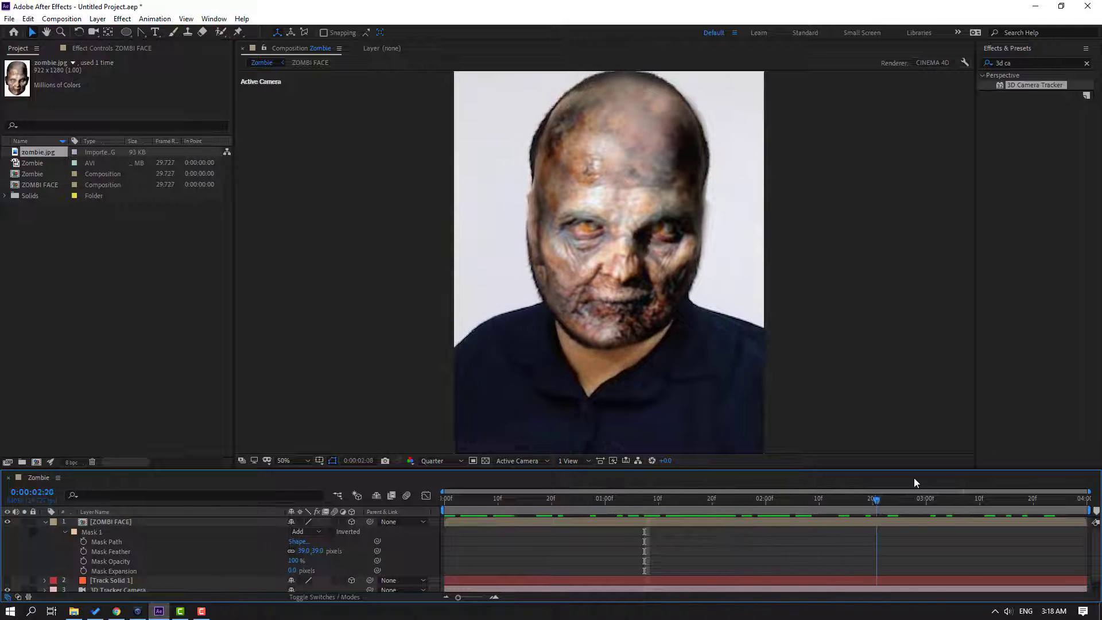
- Check the face mask's fit at 0:00:03:10 and play back the composition with the whole frame in view
left_click(576, 266)
left_click(524, 211)
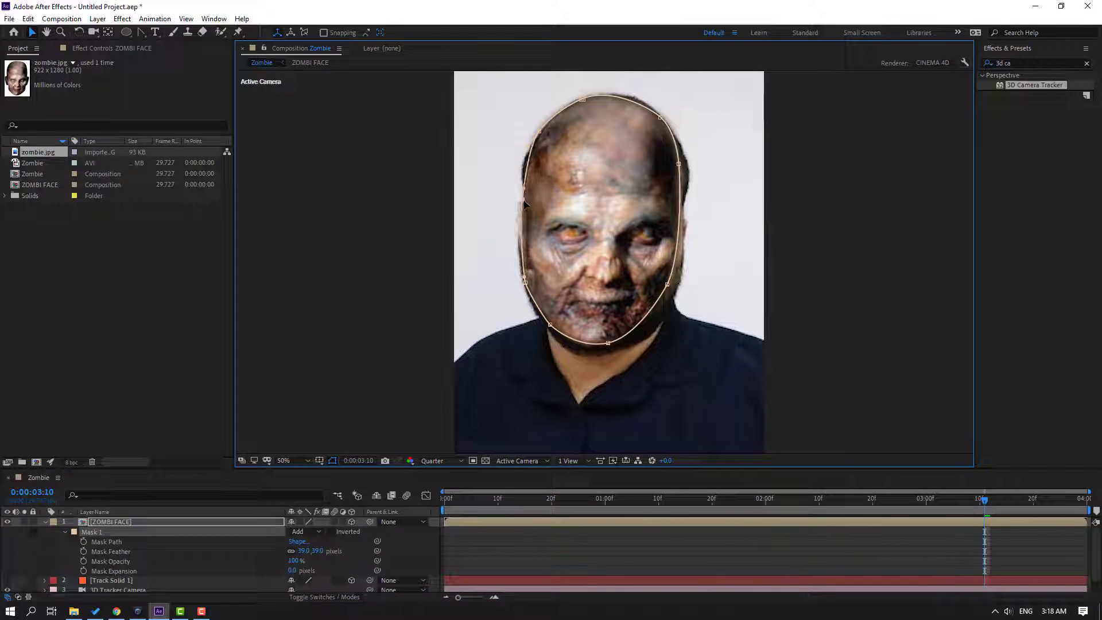
left_click(546, 541)
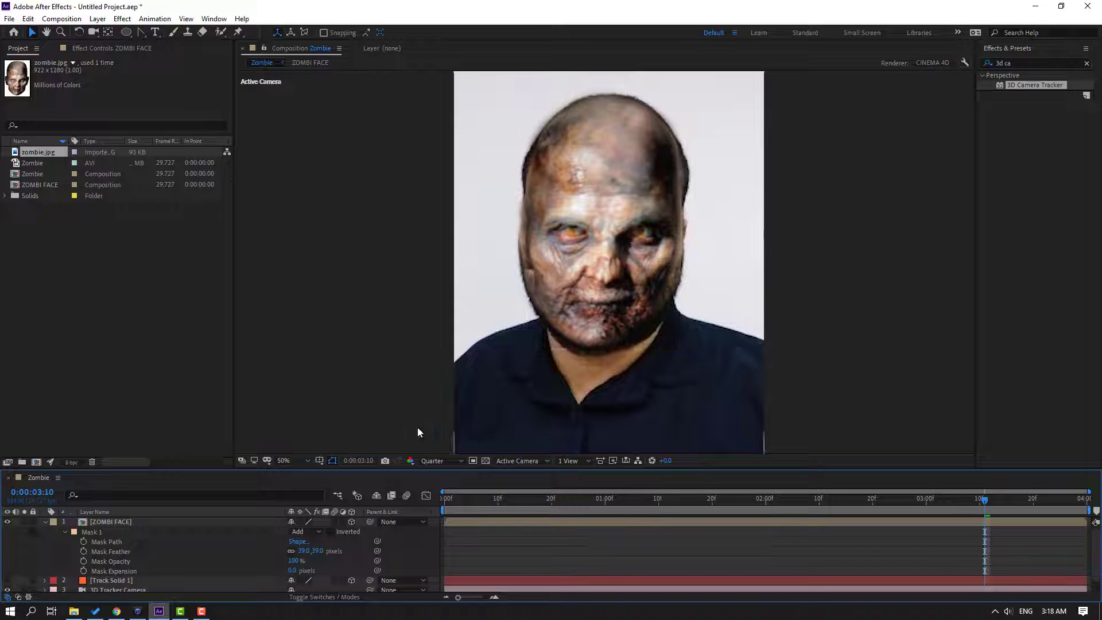
left_click(308, 460)
left_click(294, 271)
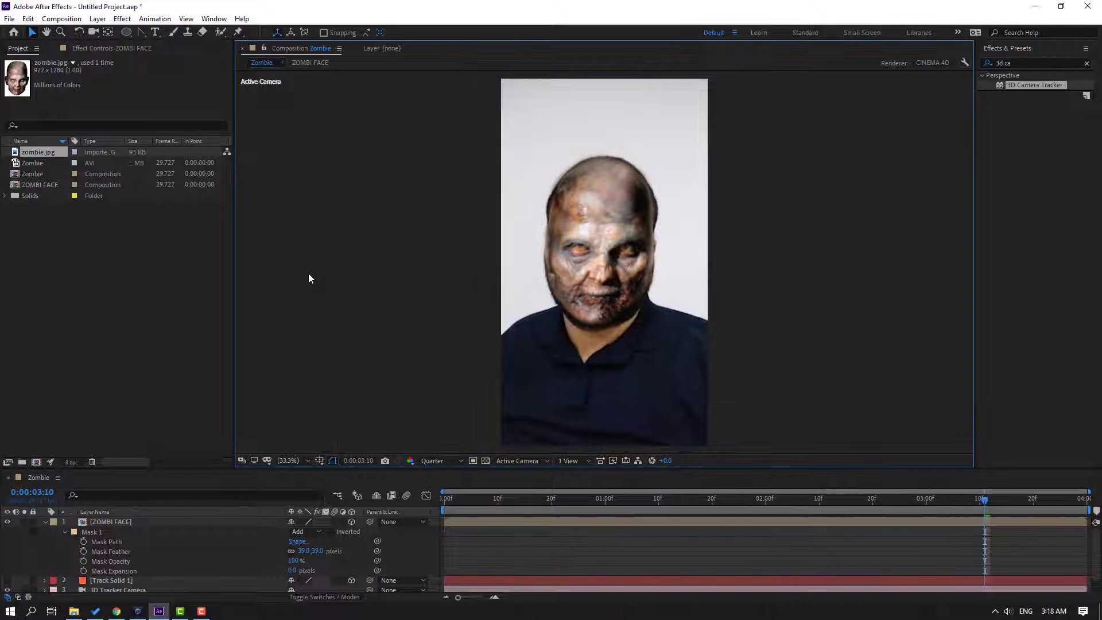
key("space")
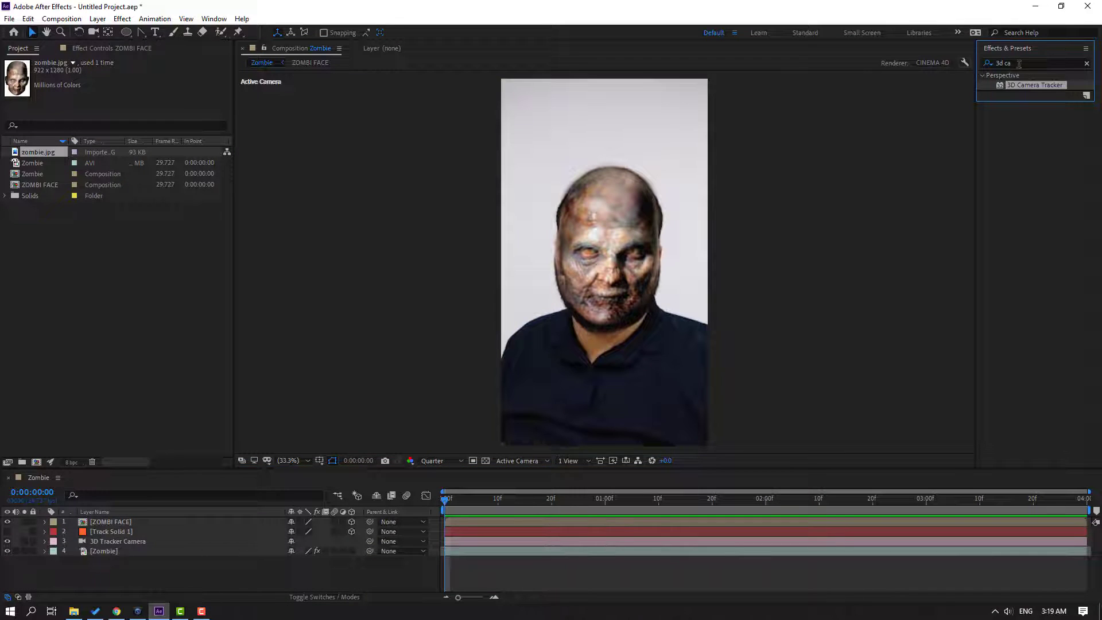
- Find the Lumetri Color effect and apply it to the ZOMBI FACE layer
left_click_drag(1018, 64, 983, 70)
type("lumet")
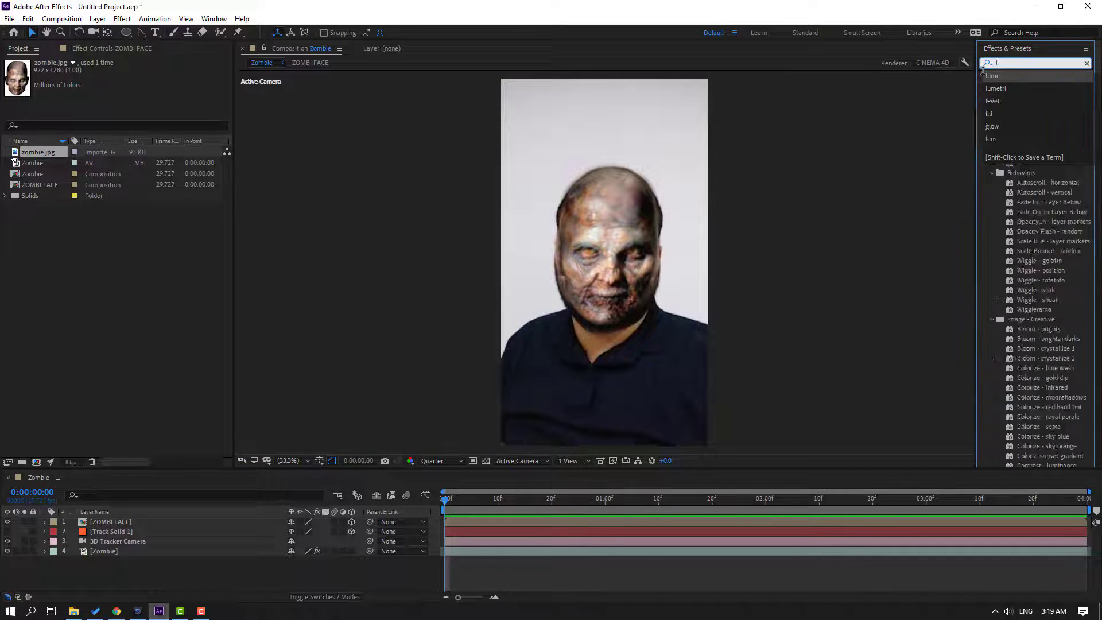
left_click(985, 65)
left_click_drag(1037, 85, 108, 521)
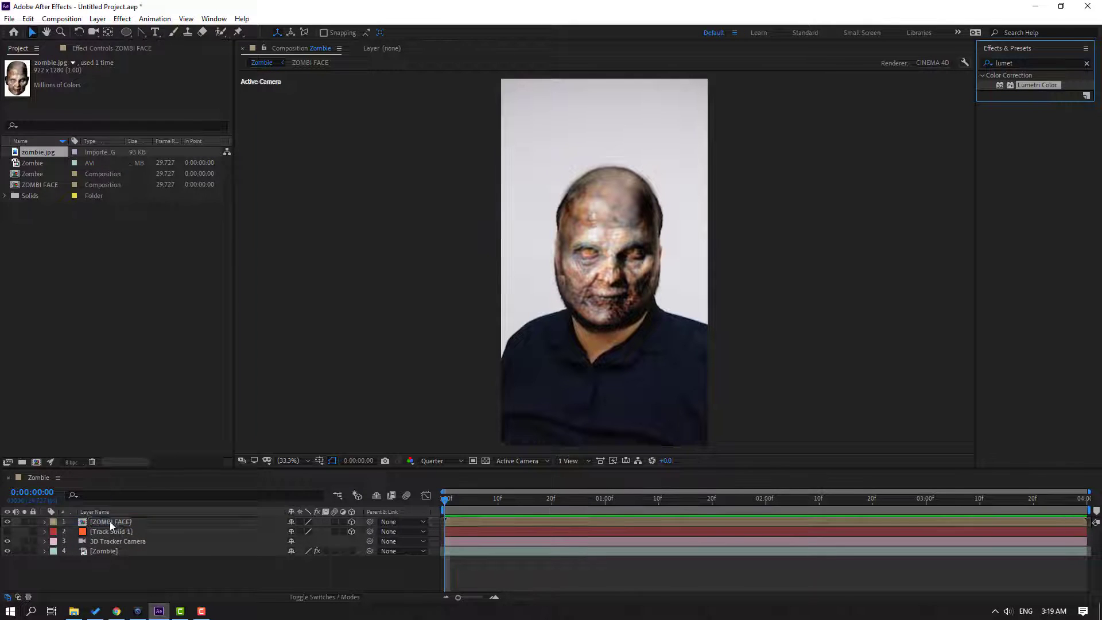
- Set the preview resolution to Full and the Lumetri Color Contrast of the ZOMBI FACE layer to -81
scroll(465, 301, "up", 3)
left_click(426, 461)
left_click(432, 497)
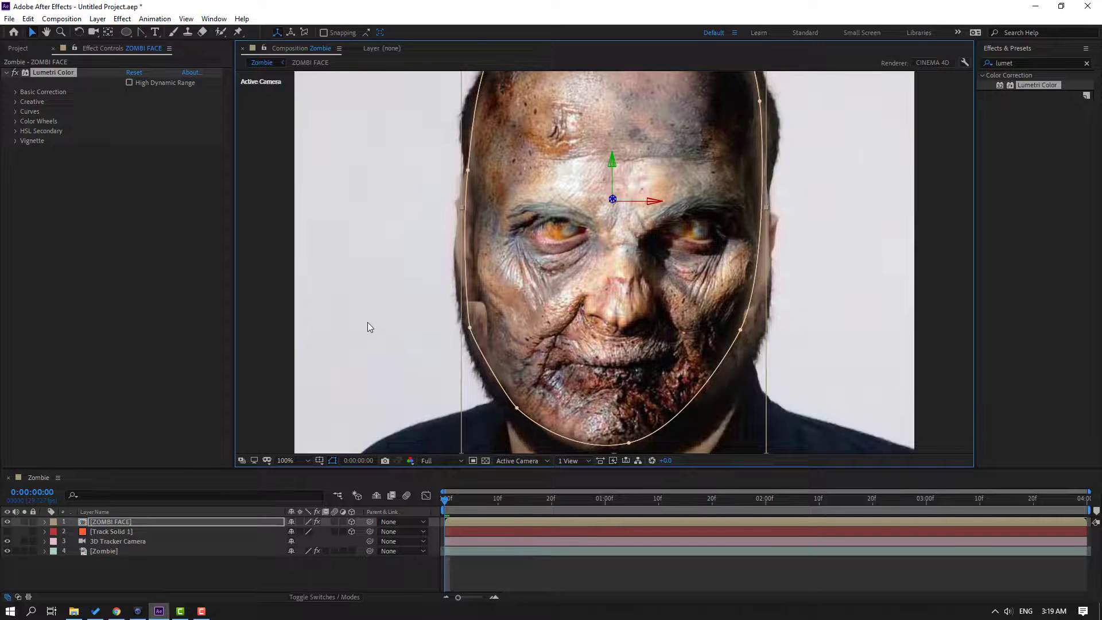
scroll(432, 304, "down", 1)
left_click(555, 573)
scroll(486, 408, "up", 1)
left_click(575, 301)
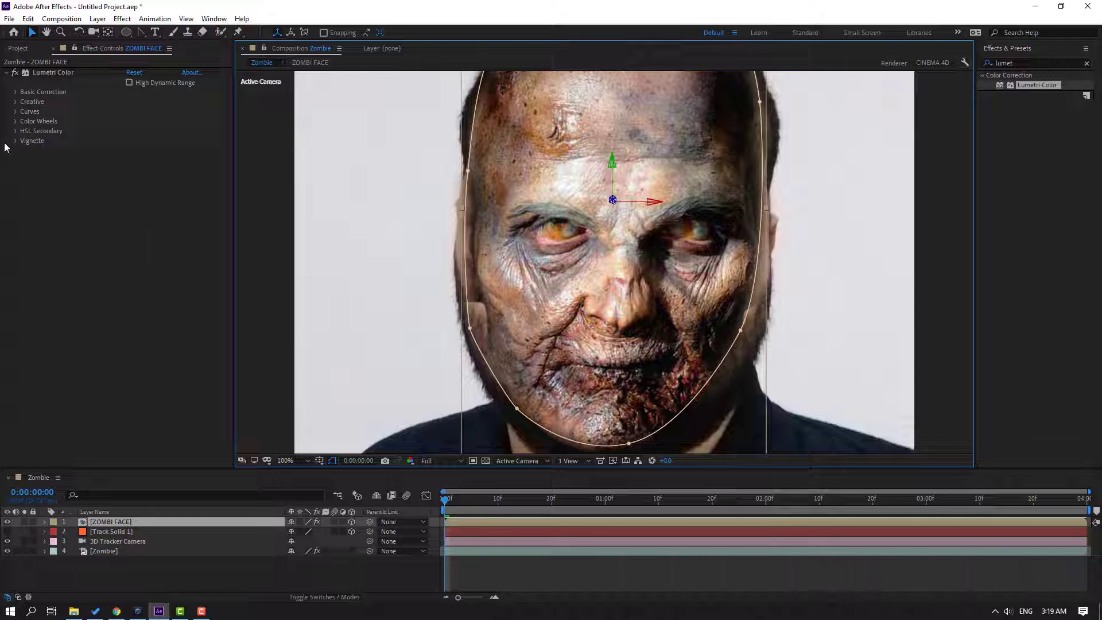
left_click(15, 93)
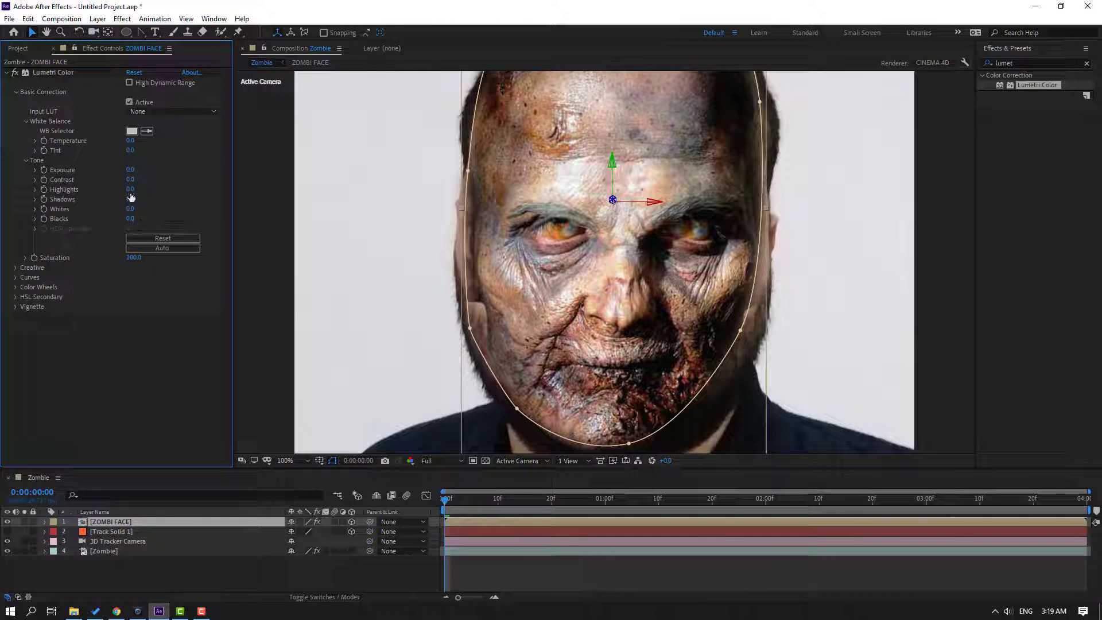
left_click_drag(131, 179, 88, 186)
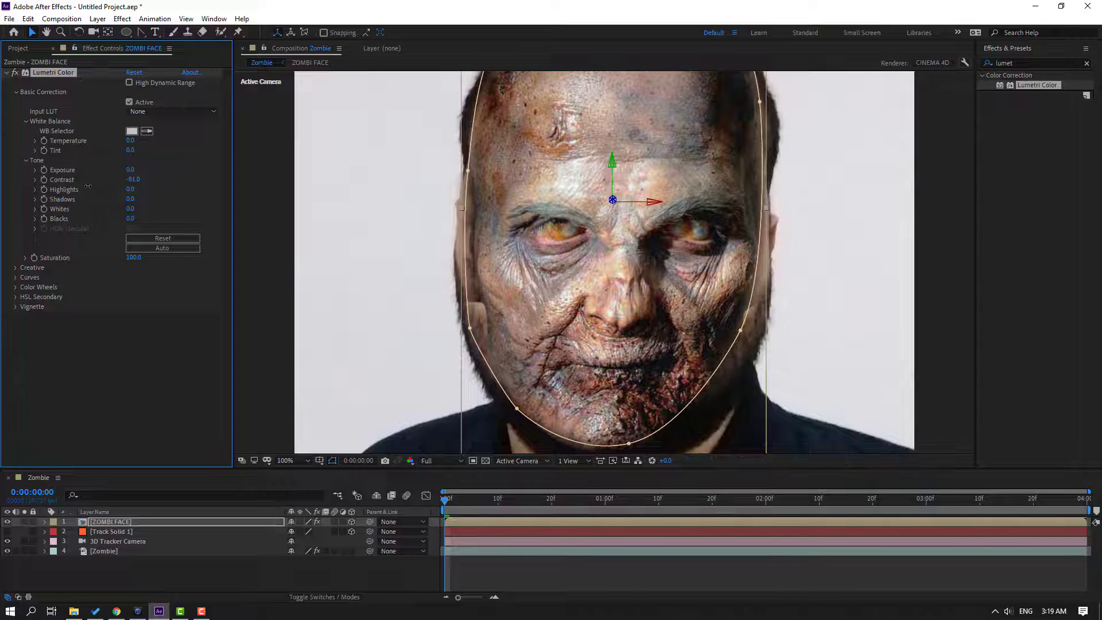
- At Quarter preview resolution, pull the mask inward at the cheek, temple and jaw on the image's left side and raise its chin point
left_click(428, 461)
left_click(440, 525)
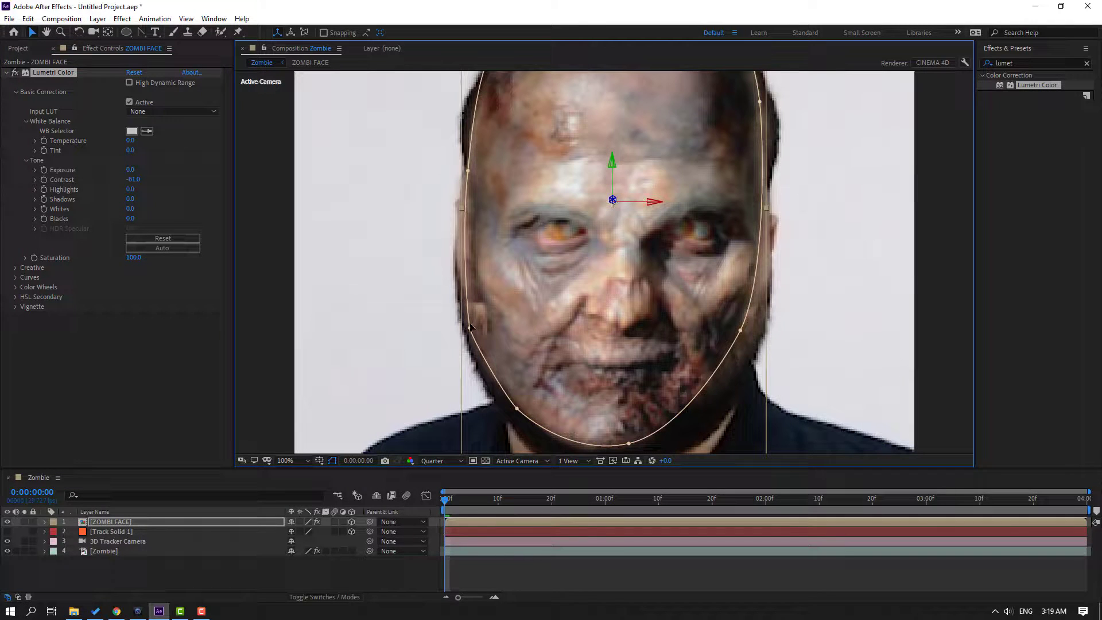
left_click_drag(469, 327, 483, 300)
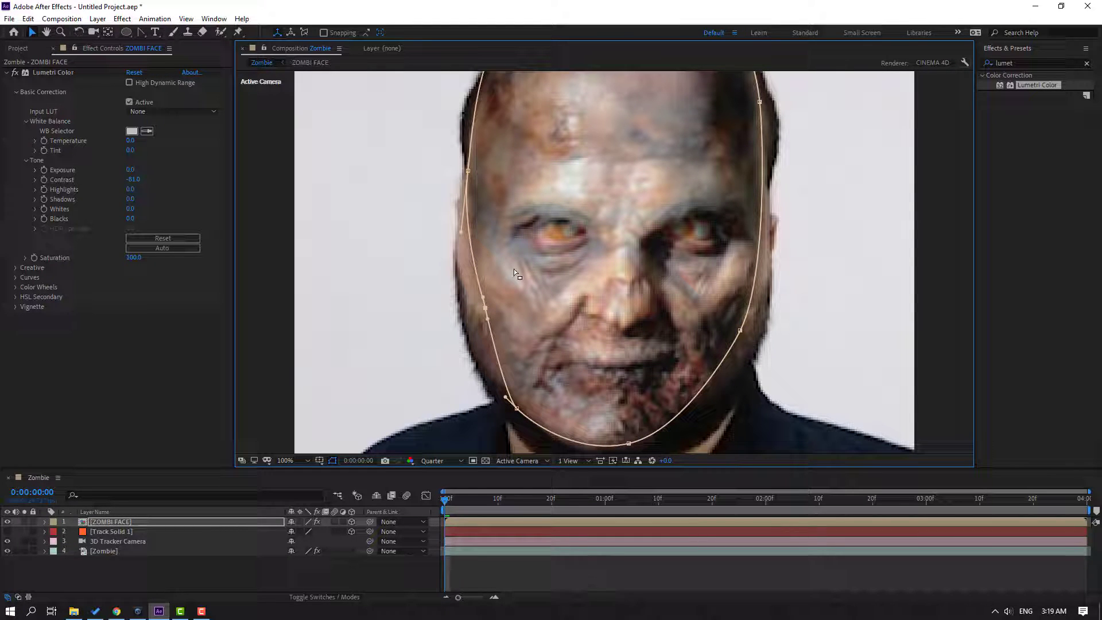
left_click_drag(467, 171, 471, 171)
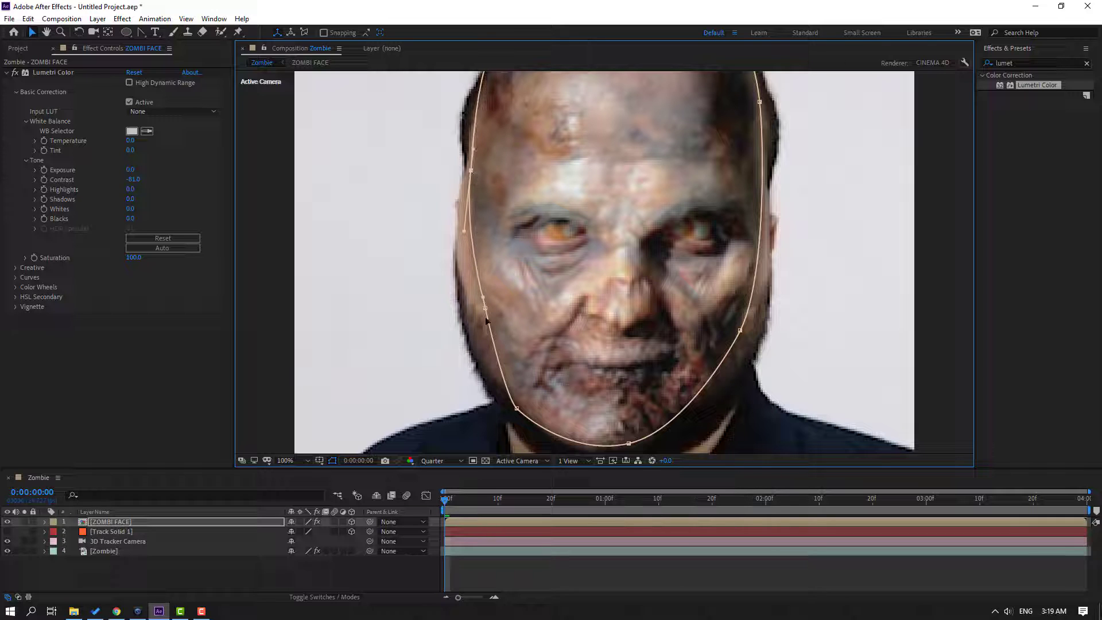
left_click_drag(517, 416, 516, 402)
left_click_drag(628, 444, 626, 412)
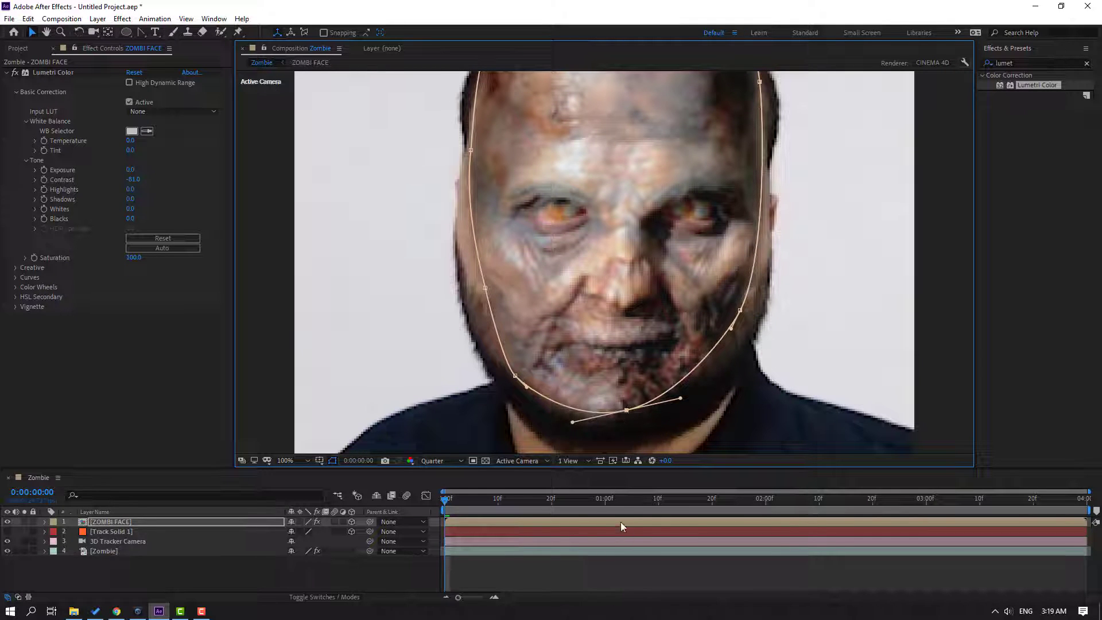
left_click(583, 577)
- In Lumetri Color, set Exposure to 0.1, Highlights to -34, Shadows to -2 and Whites to -3
scroll(393, 346, "down", 2)
scroll(394, 345, "up", 4)
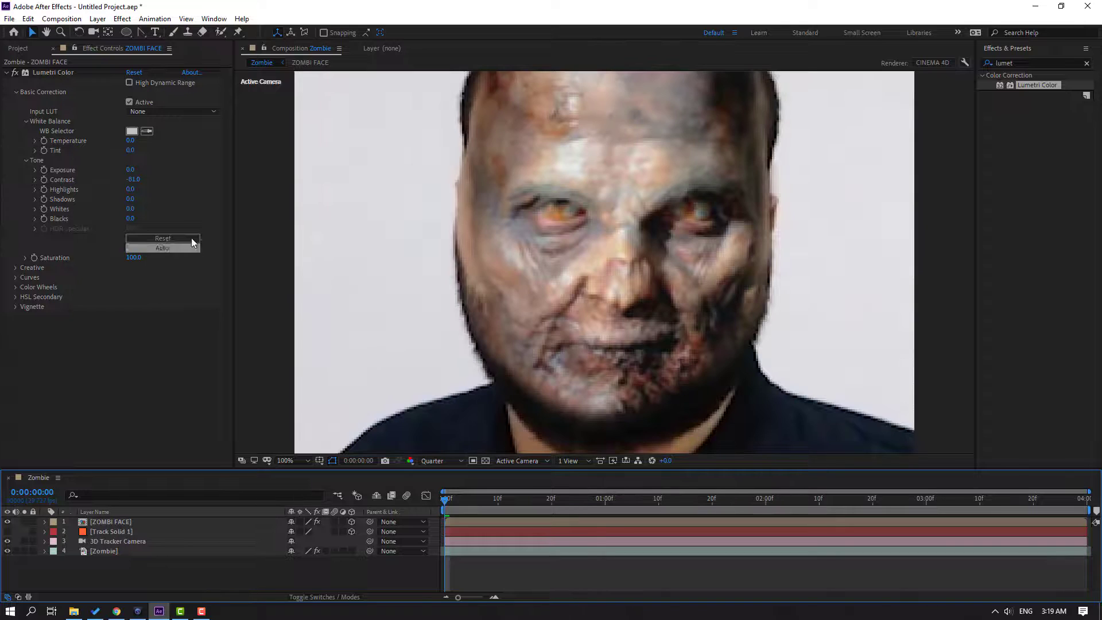
left_click_drag(134, 171, 130, 170)
key("comma")
left_click(551, 564)
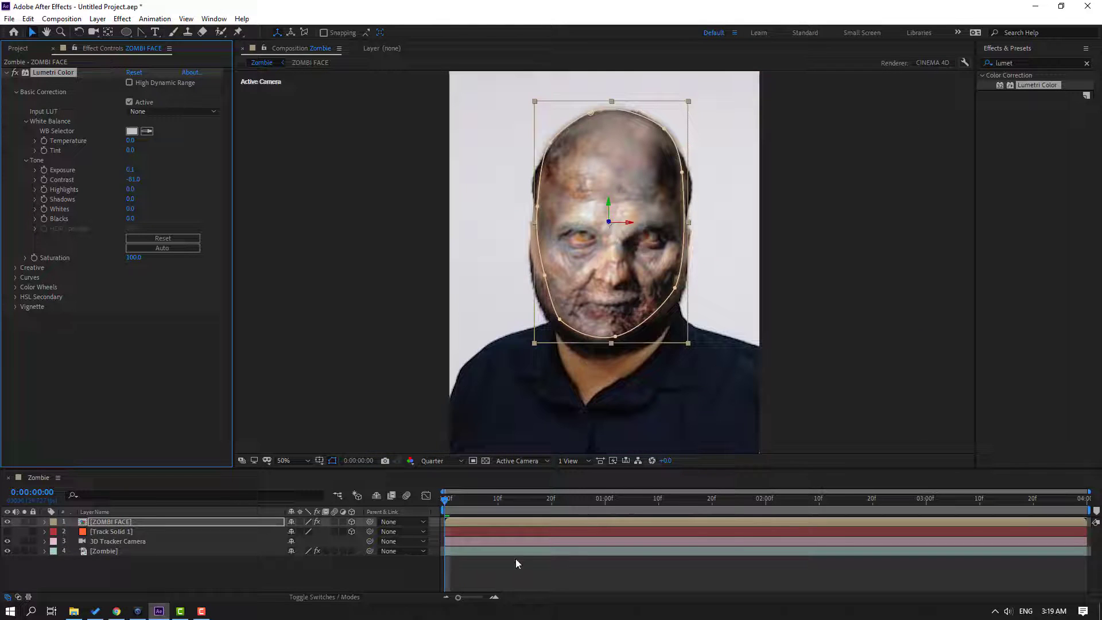
key("comma")
key("period")
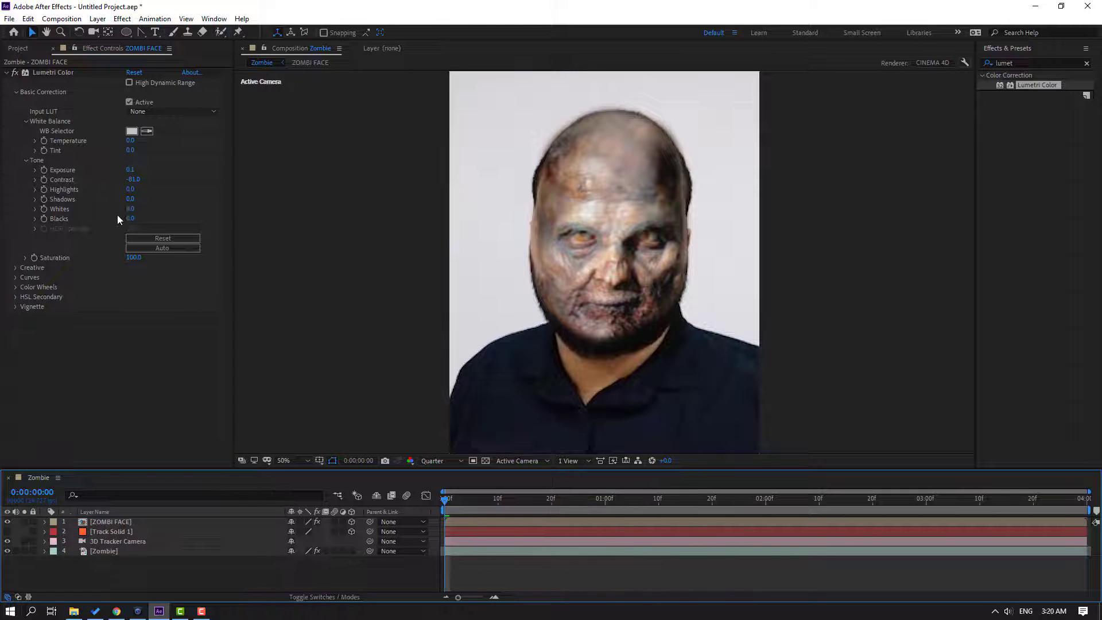
left_click_drag(131, 194, 132, 222)
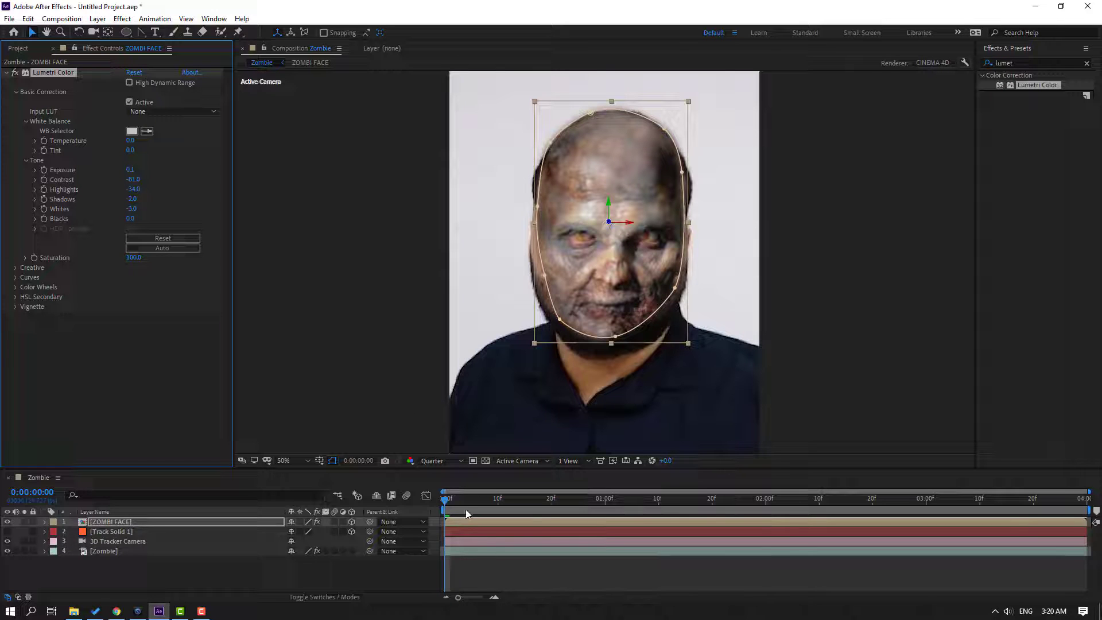
- Set the preview resolution to Full and deselect the ZOMBI FACE layer to view the graded face
left_click(441, 461)
left_click(437, 494)
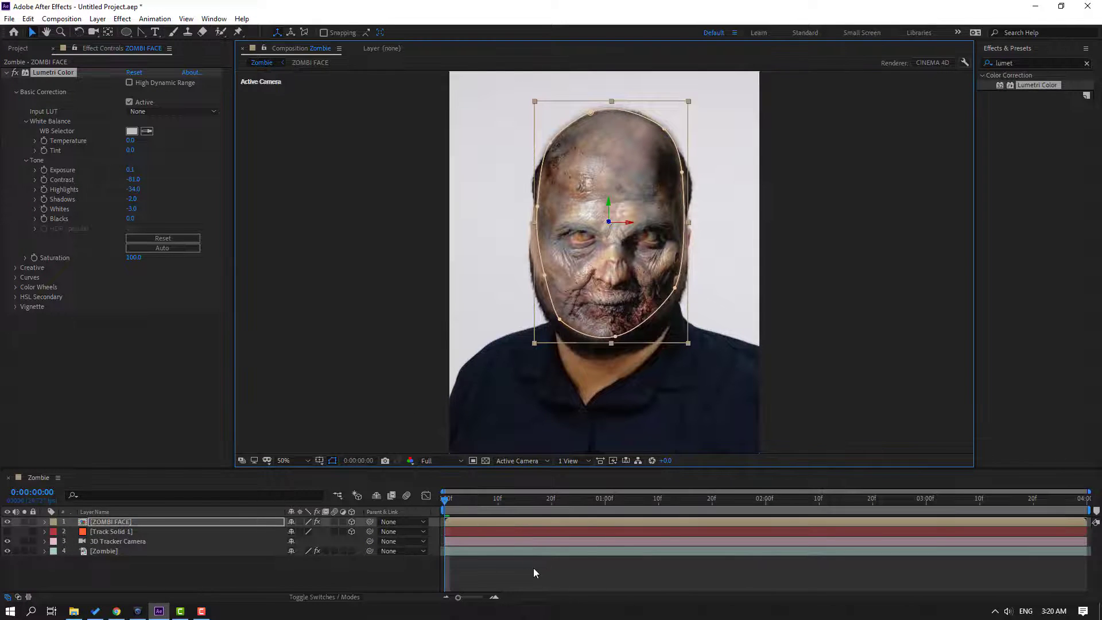
left_click(492, 582)
scroll(418, 319, "down", 3)
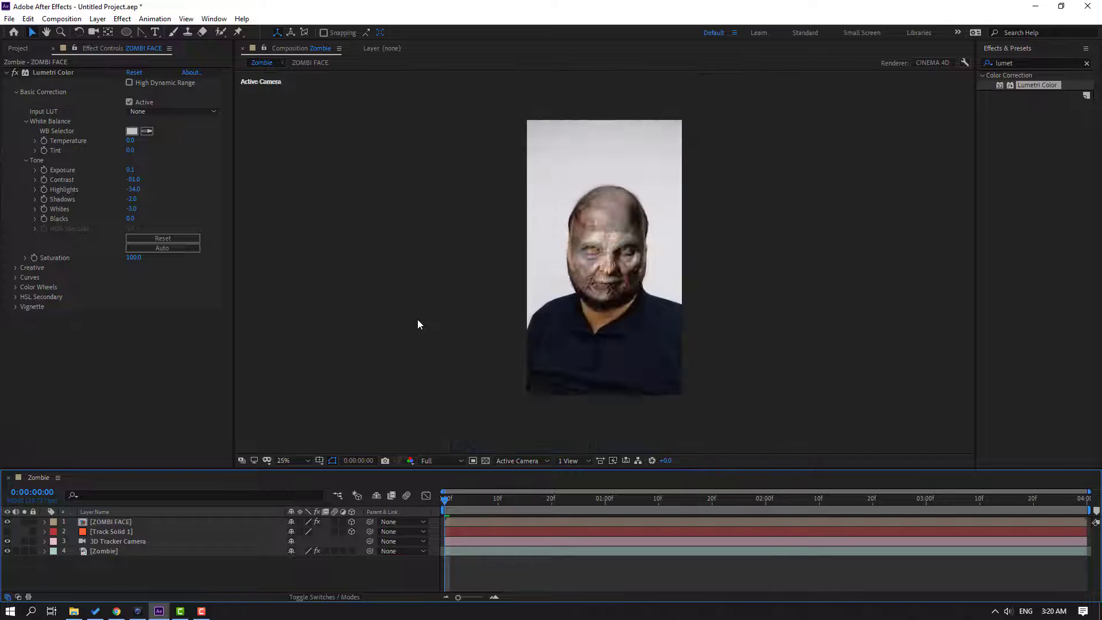
scroll(417, 319, "up", 3)
- Examine the blended face at several frames up to 0:00:03:07, both close up and from a distance
left_click_drag(464, 499, 773, 500)
left_click(925, 503)
left_click(970, 500)
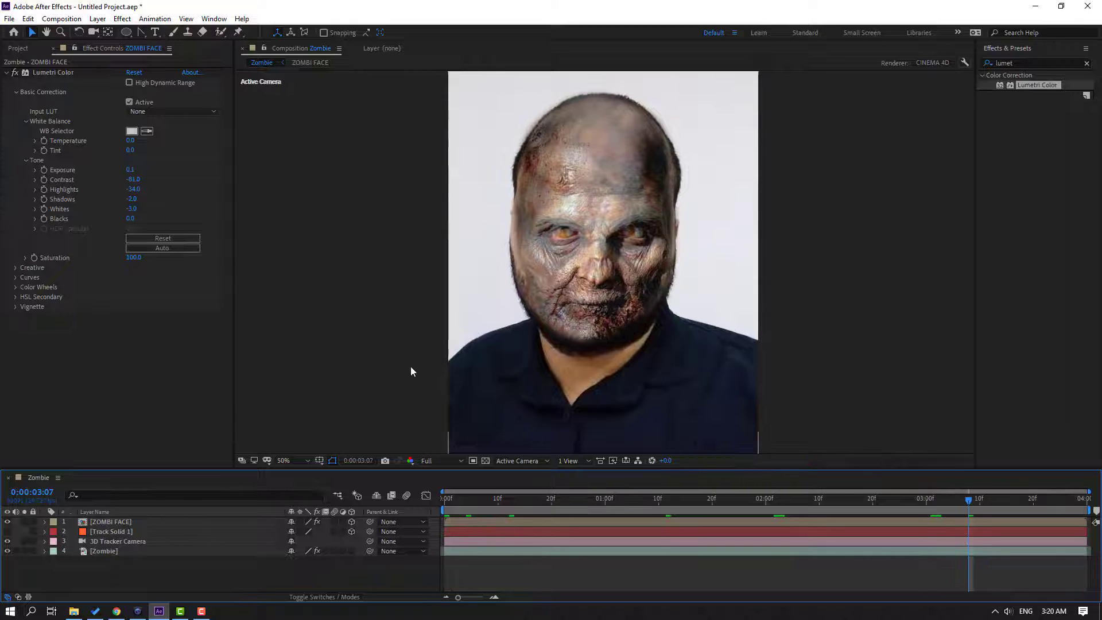
key("comma")
key("comma")
key("comma")
key("comma")
key("period")
key("period")
key("period")
key("period")
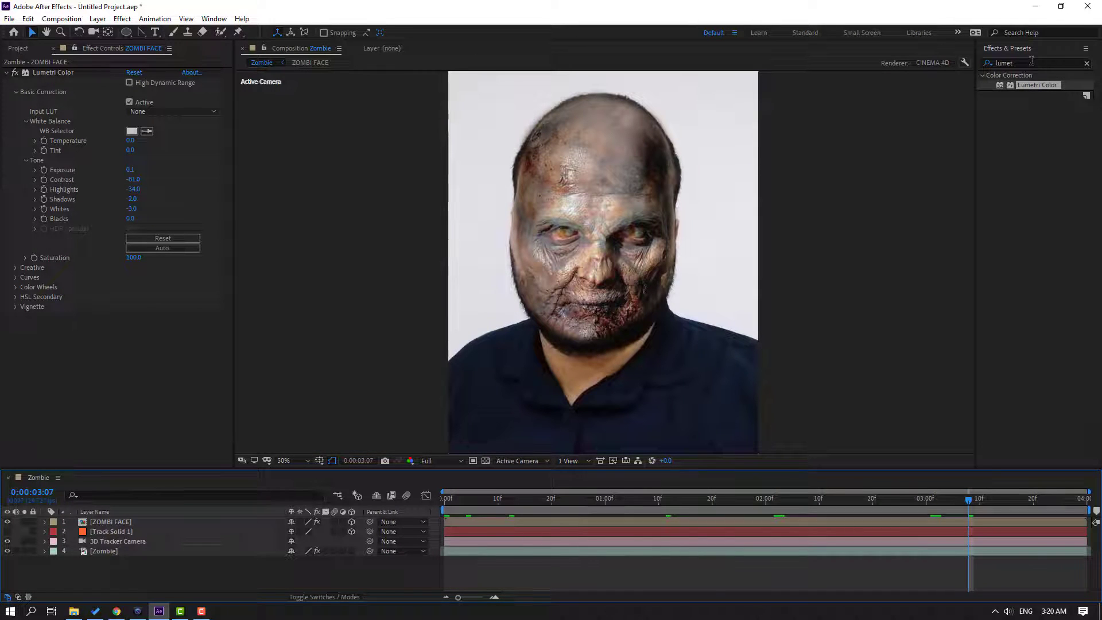
- Find the Noise effect and apply it to the ZOMBI FACE layer
left_click(1031, 61)
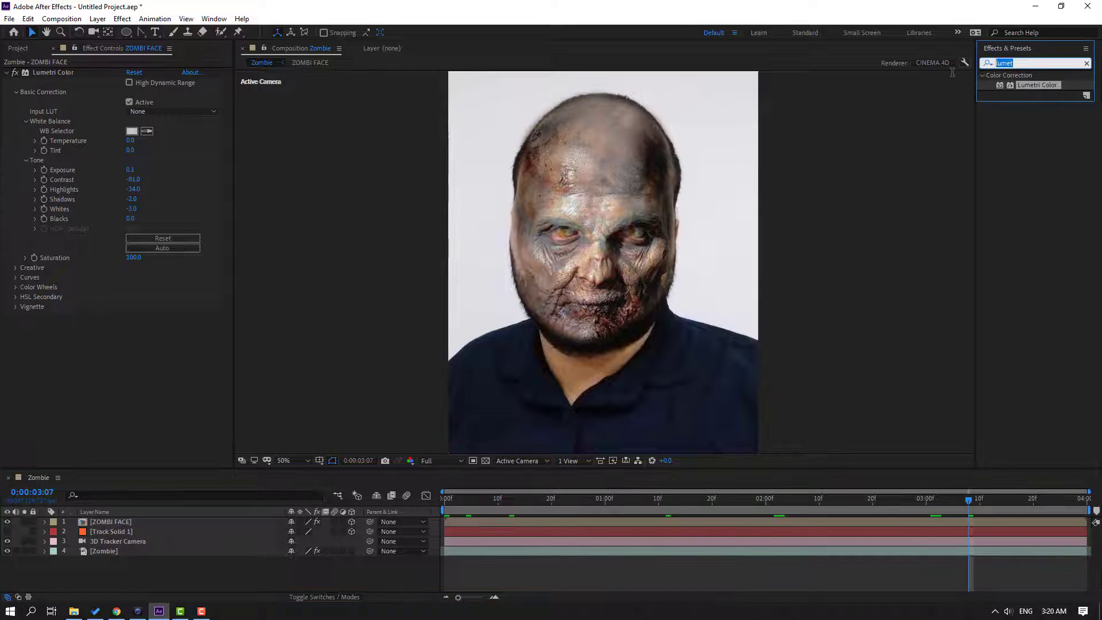
type("nois")
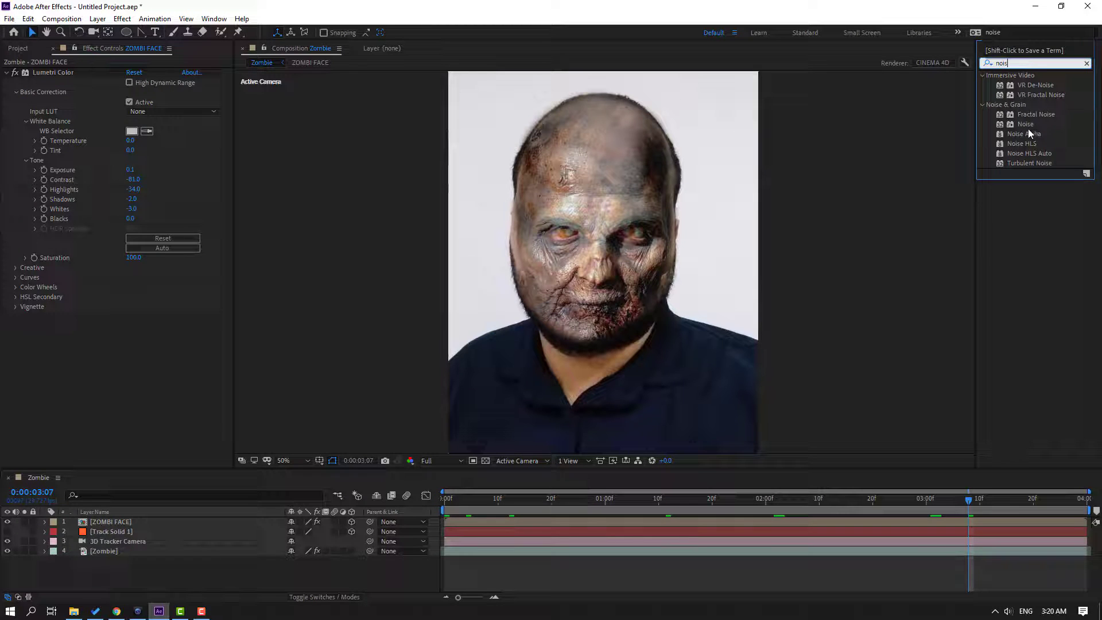
left_click_drag(1026, 125, 1026, 128)
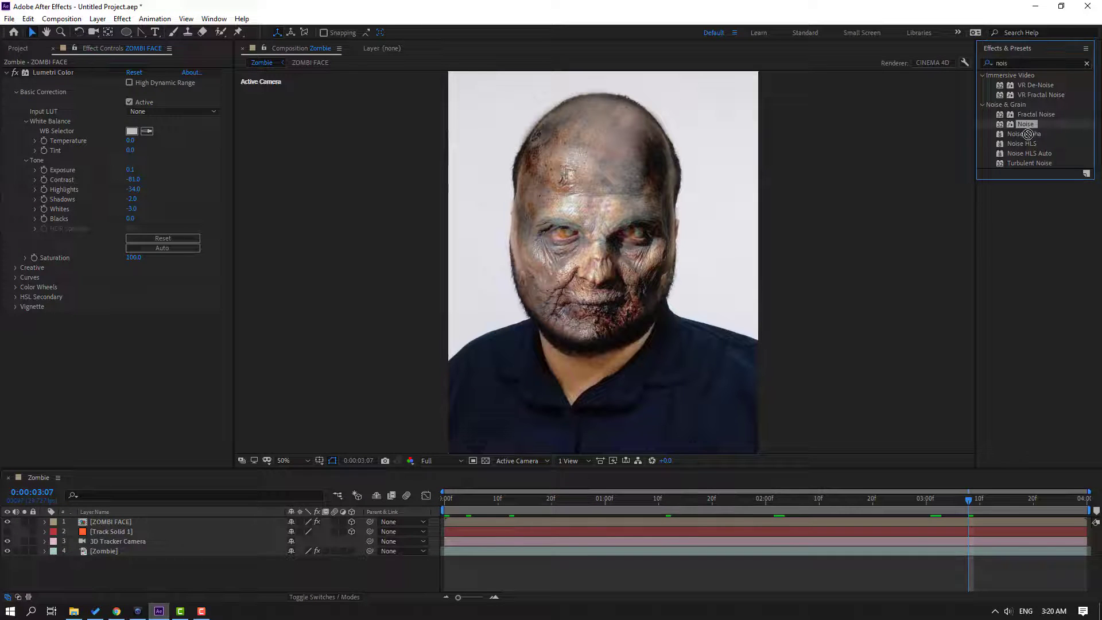
left_click_drag(203, 528, 204, 522)
key("period")
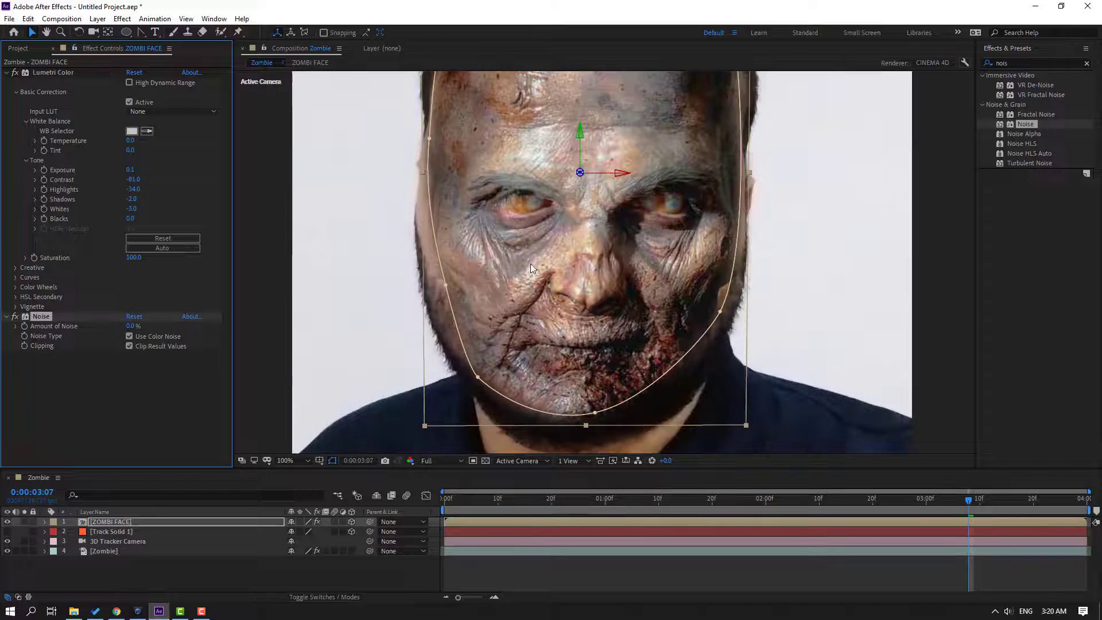
- Try an Amount of Noise of 60% on the zombie face
left_click(135, 326)
type("60")
key("Return")
key("comma")
key("period")
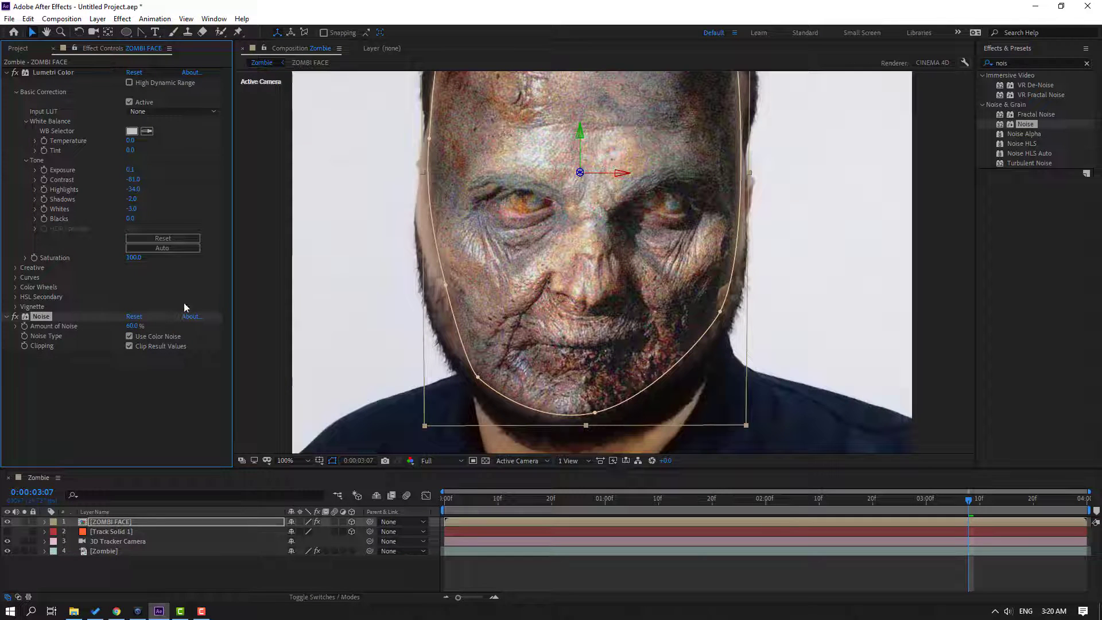
- Set the Amount of Noise to 40% and check the face at 0:00:02:19
type("40")
key("Return")
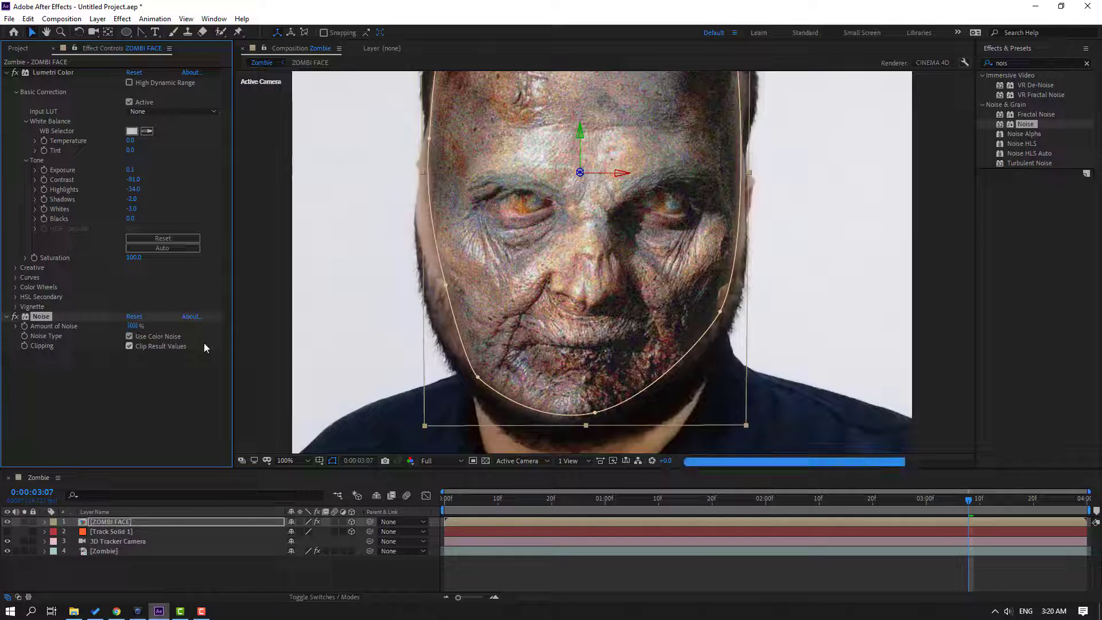
key("comma")
left_click(524, 566)
left_click_drag(665, 505, 872, 505)
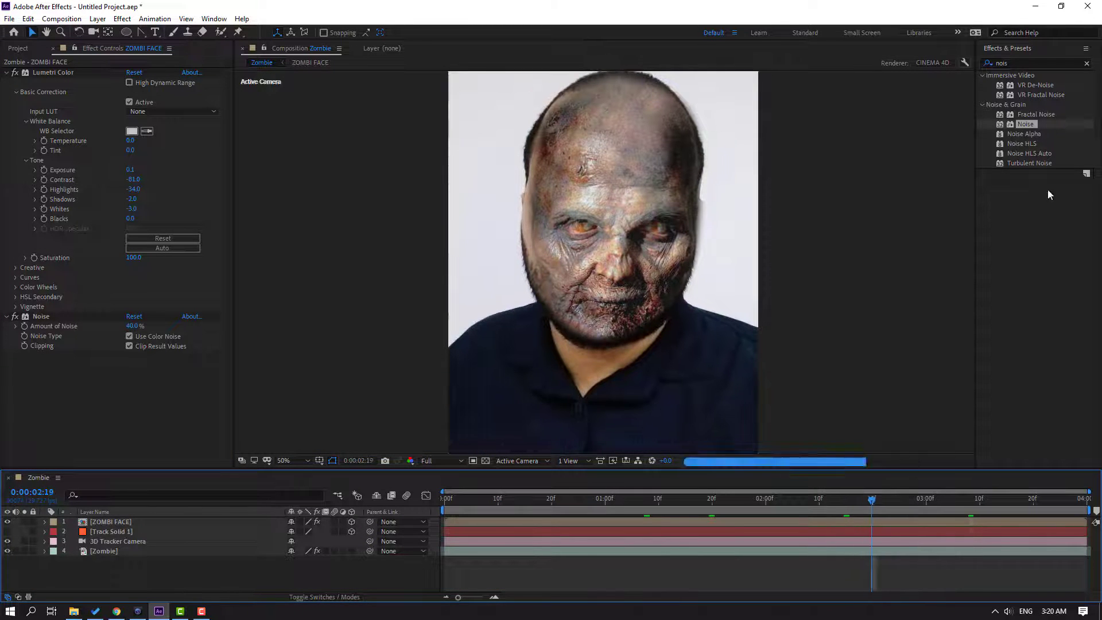
- Apply Gaussian Blur with a Blurriness of 5 to the ZOMBI FACE layer and place it above Lumetri Color in the effect order
left_click_drag(1017, 62, 983, 71)
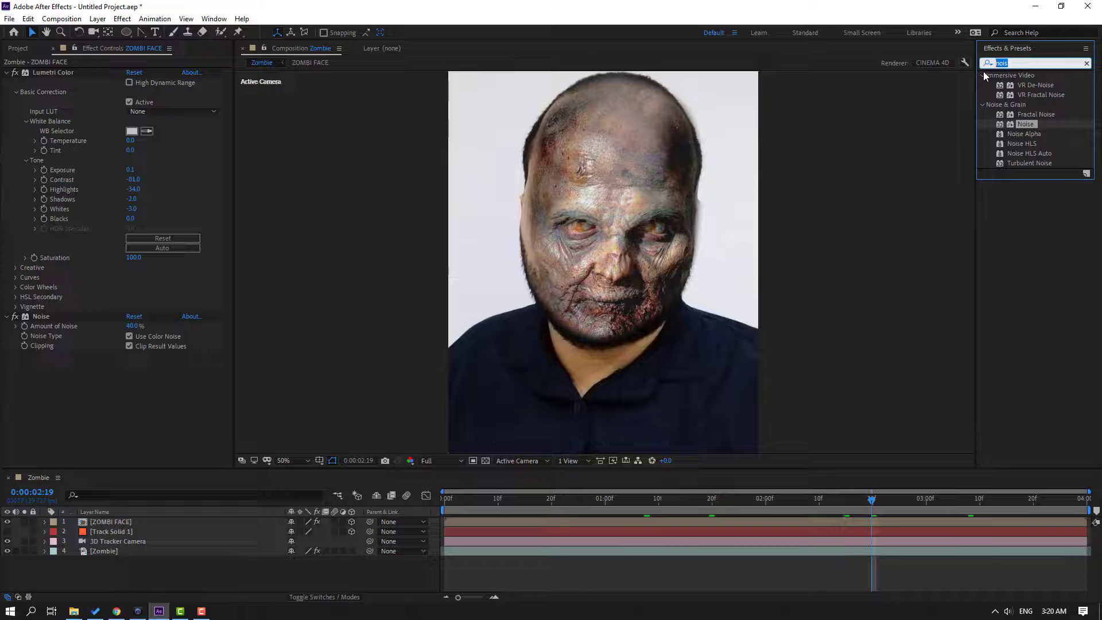
type("gaus")
key("period")
left_click_drag(1033, 86, 115, 521)
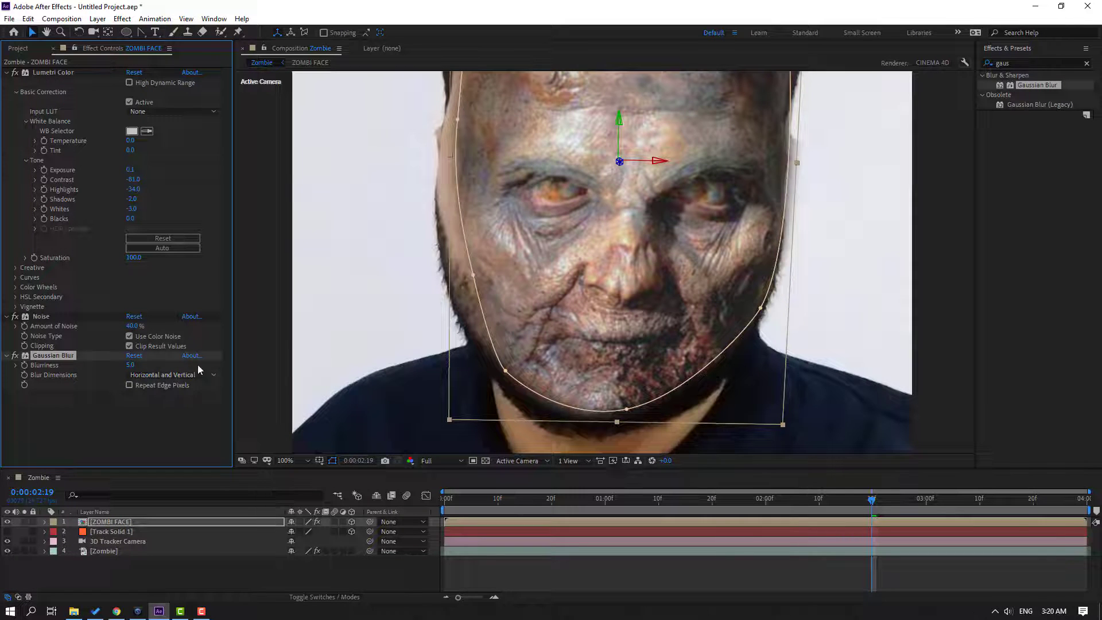
left_click_drag(50, 356, 57, 75)
- Deselect the layer and preview the blurred zombie face from 0:00:02:19 onward
scroll(629, 248, "down", 2)
left_click(581, 585)
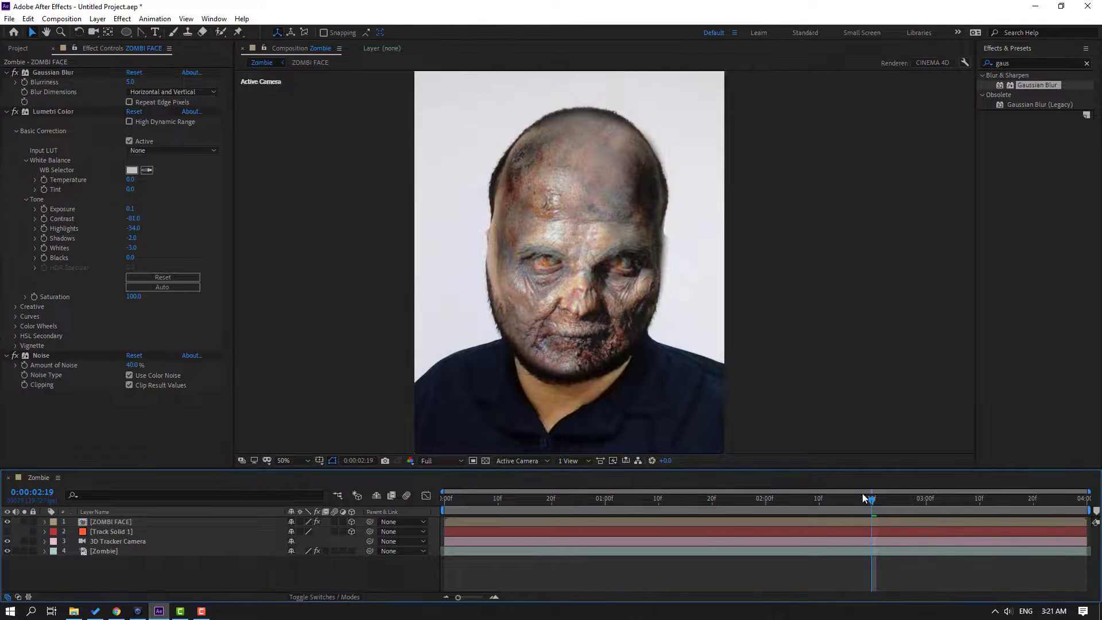
key("space")
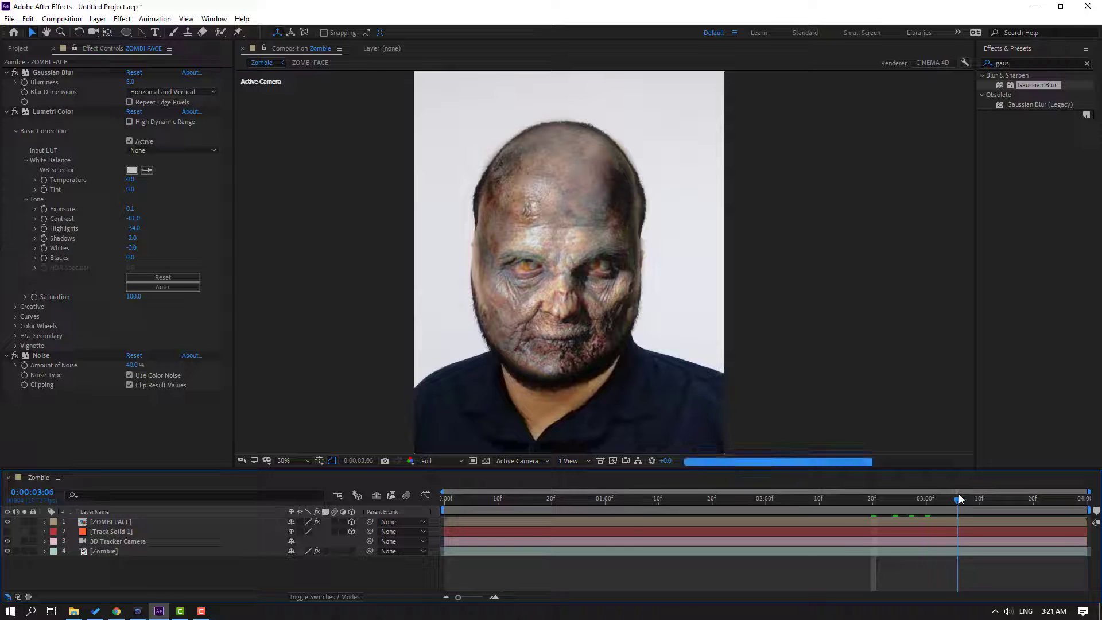
- At 0:00:00:19, move the ZOMBI FACE mask point on the right side of the jaw slightly outward toward the face's edge
left_click(499, 497)
left_click_drag(499, 489, 547, 483)
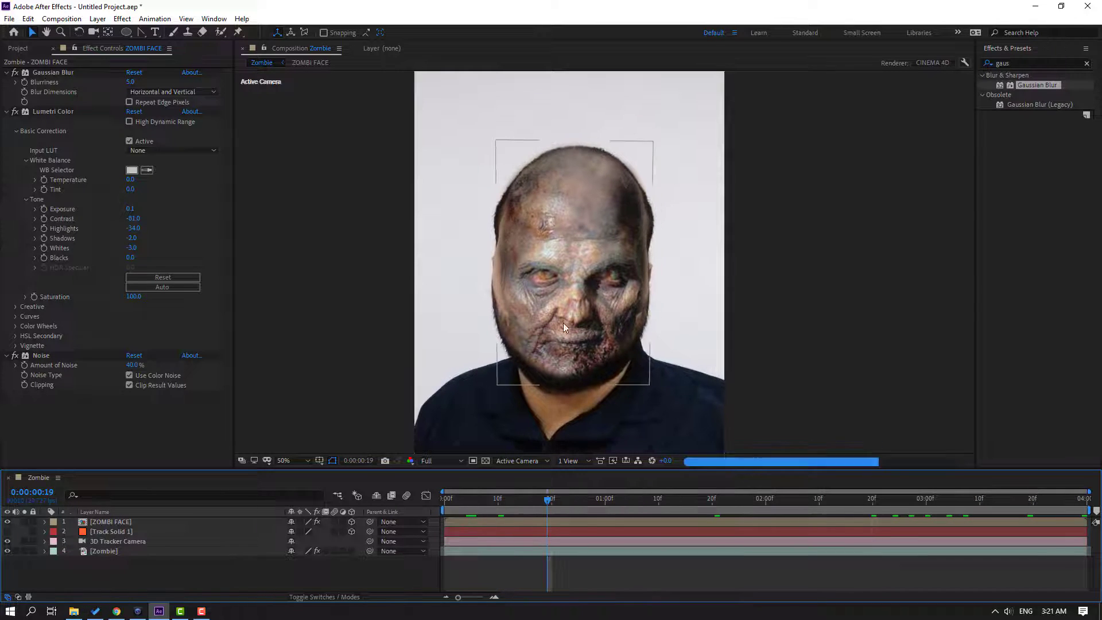
left_click(545, 274)
key("slash")
left_click_drag(576, 272, 544, 274)
left_click_drag(665, 404, 673, 402)
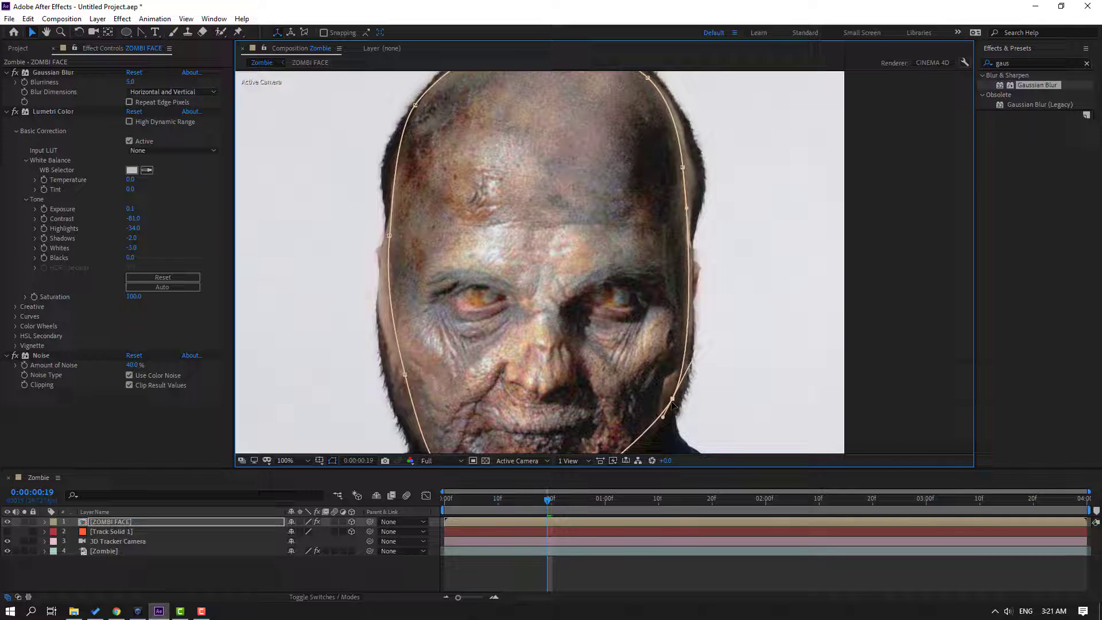
left_click(648, 571)
scroll(450, 364, "down", 1)
scroll(449, 371, "up", 1)
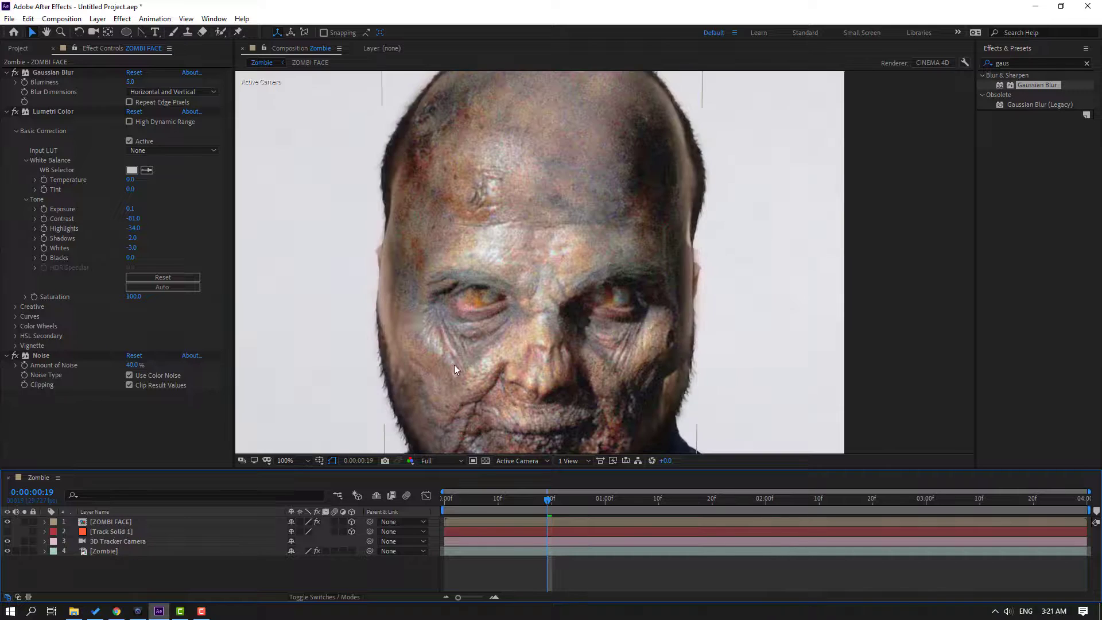
- Move the mask points at the left temple and left cheek outward to follow the face's edge
left_click(413, 338)
left_click_drag(389, 236, 386, 236)
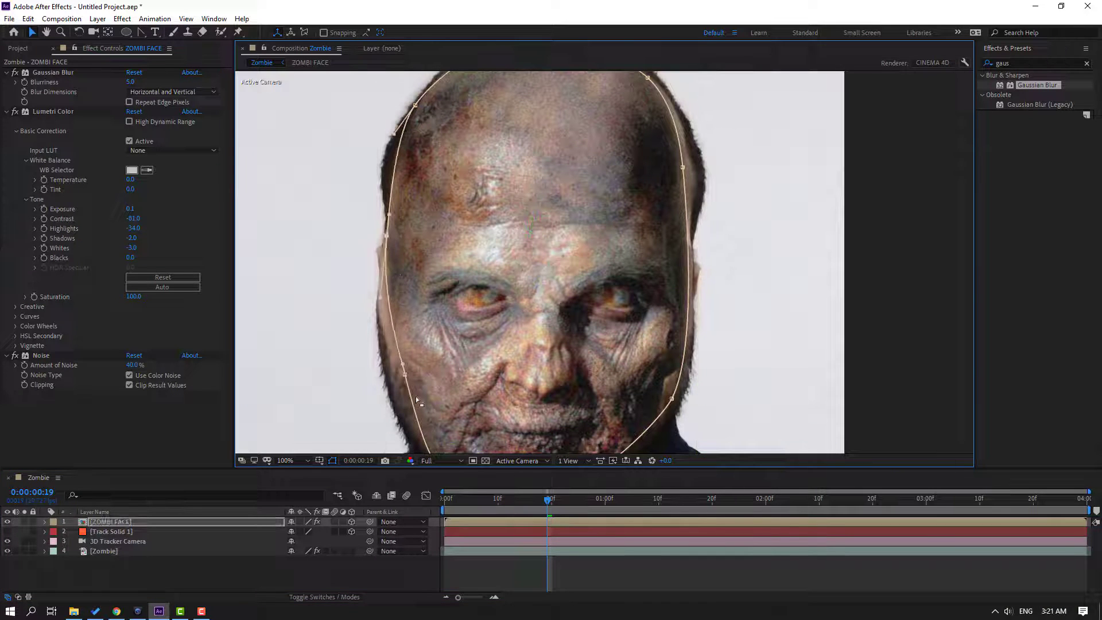
left_click_drag(405, 375, 391, 370)
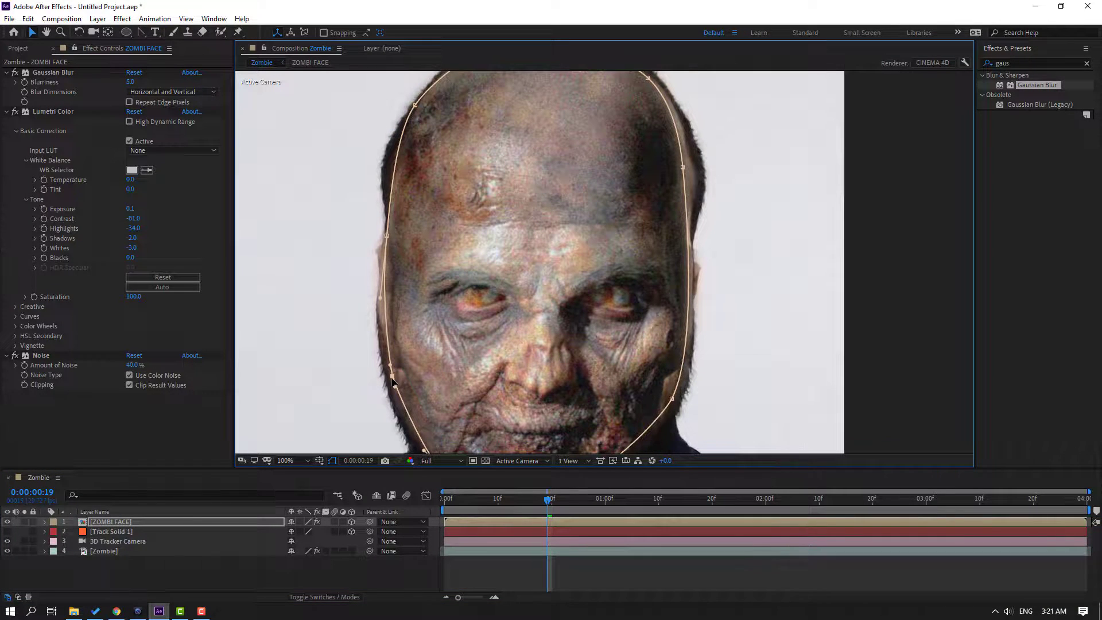
left_click(629, 586)
scroll(441, 326, "down", 1)
- At 0:00:03:17, set the preview resolution to Quarter and scale the ZOMBI FACE layer to 481%
left_click_drag(548, 498, 1022, 497)
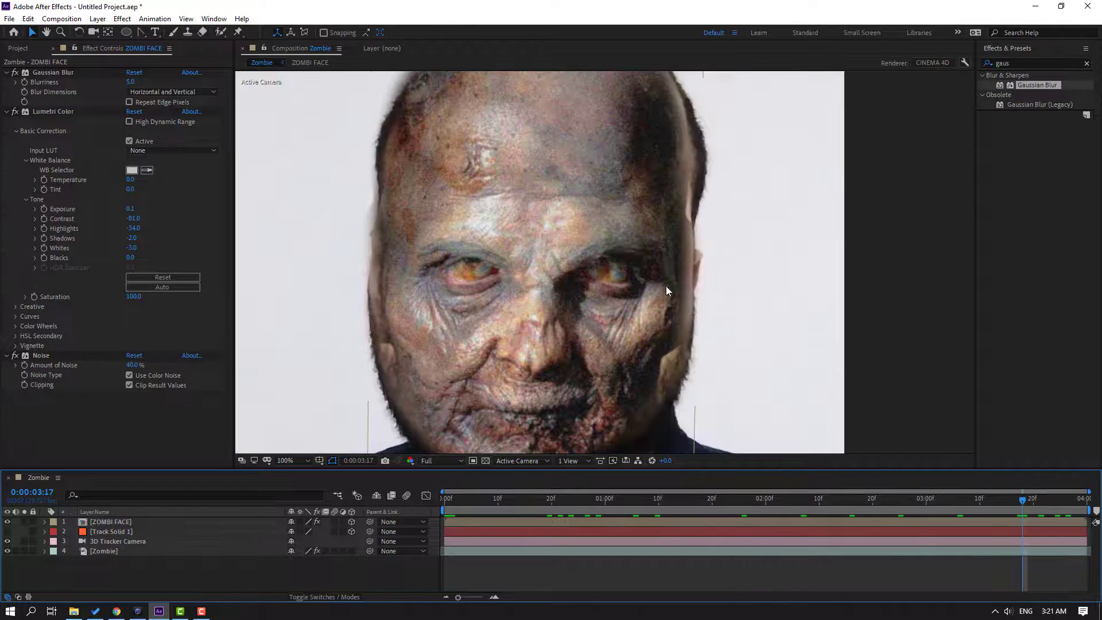
left_click(609, 254)
left_click(107, 524)
key("s")
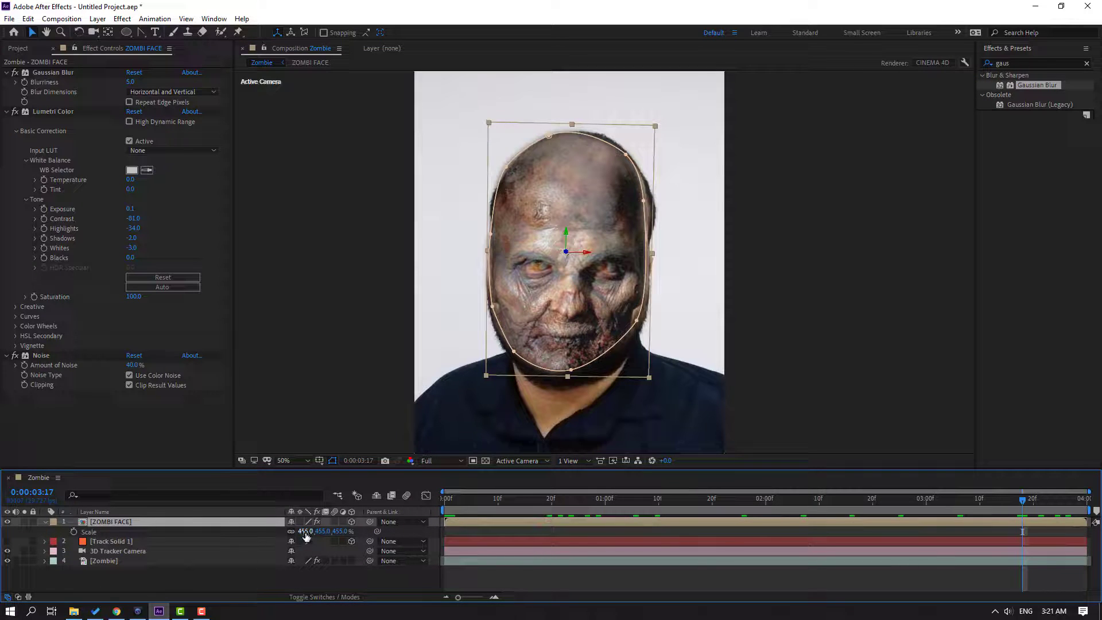
left_click(310, 574)
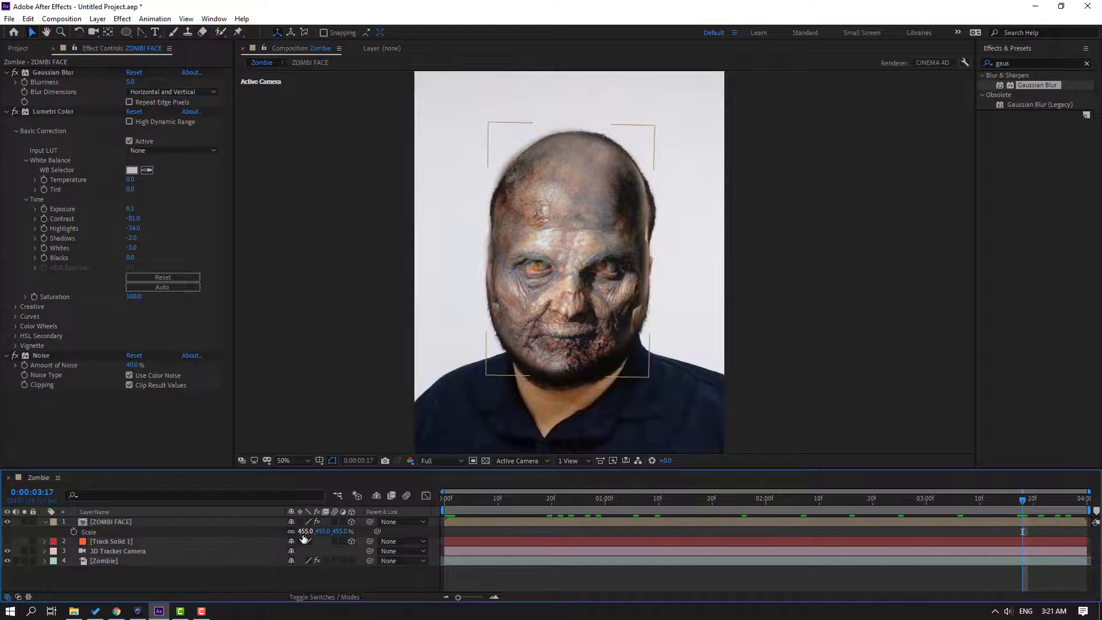
left_click(441, 460)
left_click(436, 531)
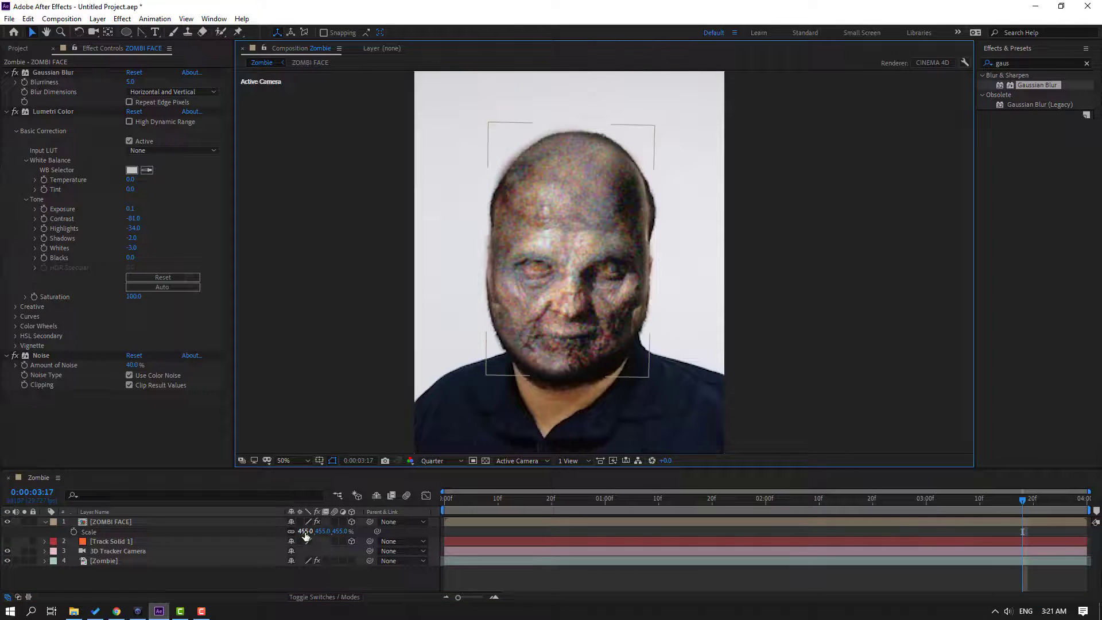
left_click_drag(302, 531, 324, 533)
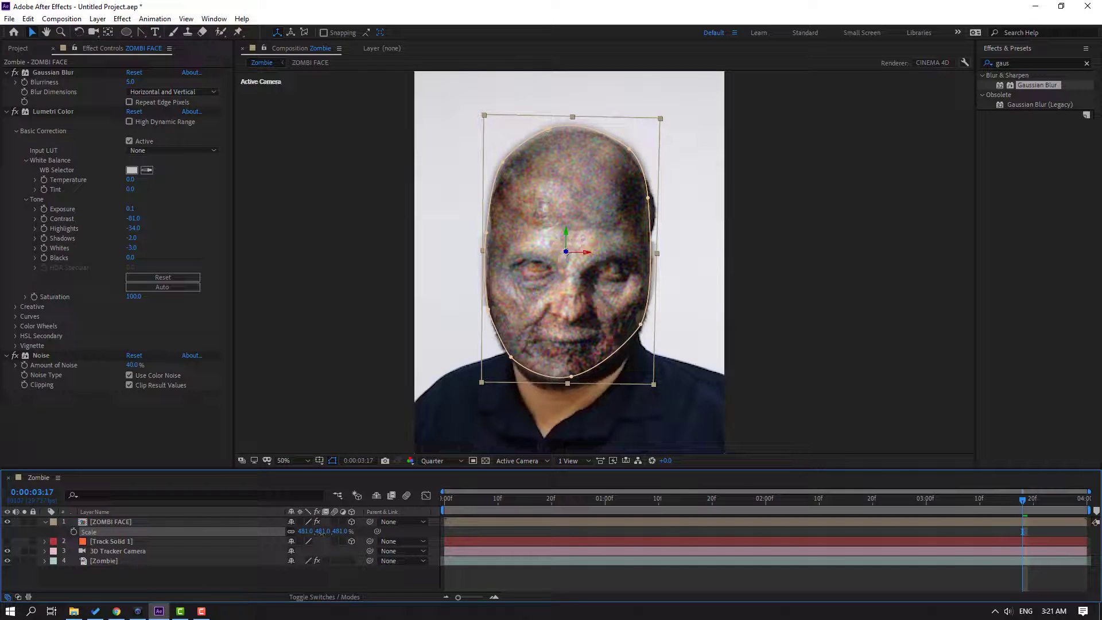
left_click(591, 567)
- Pull the mask points around the top of the head inward to fit the skull outline
left_click(551, 281)
scroll(511, 157, "up", 2)
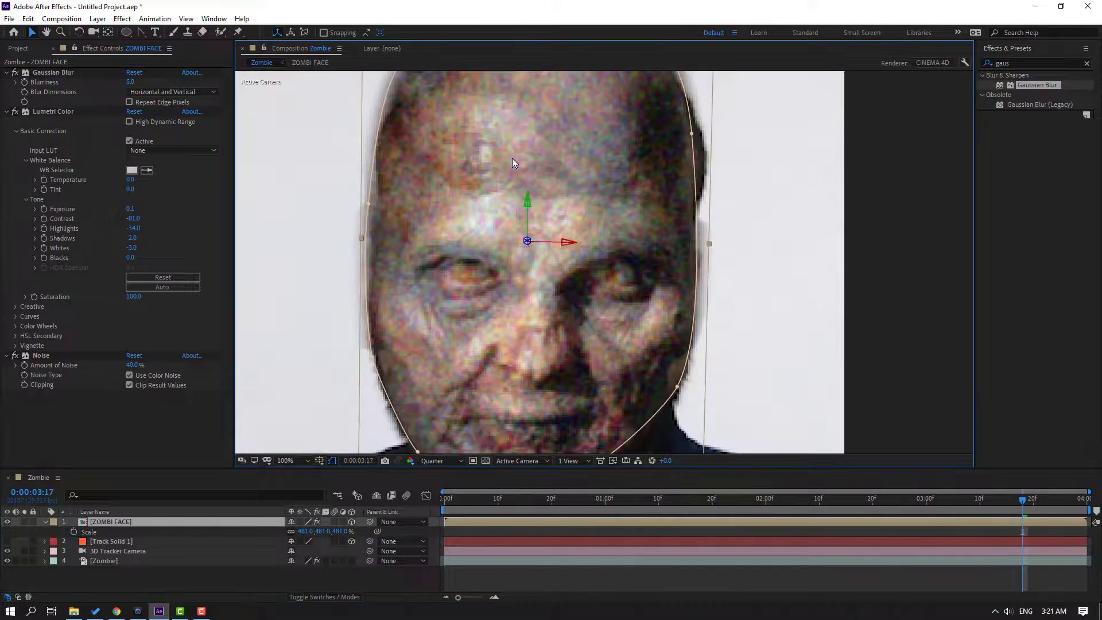
mouse_move(415, 150)
left_mouse_down()
mouse_move(435, 174)
mouse_move(420, 170)
left_mouse_up()
left_click_drag(500, 81, 510, 95)
left_click_drag(664, 121, 664, 138)
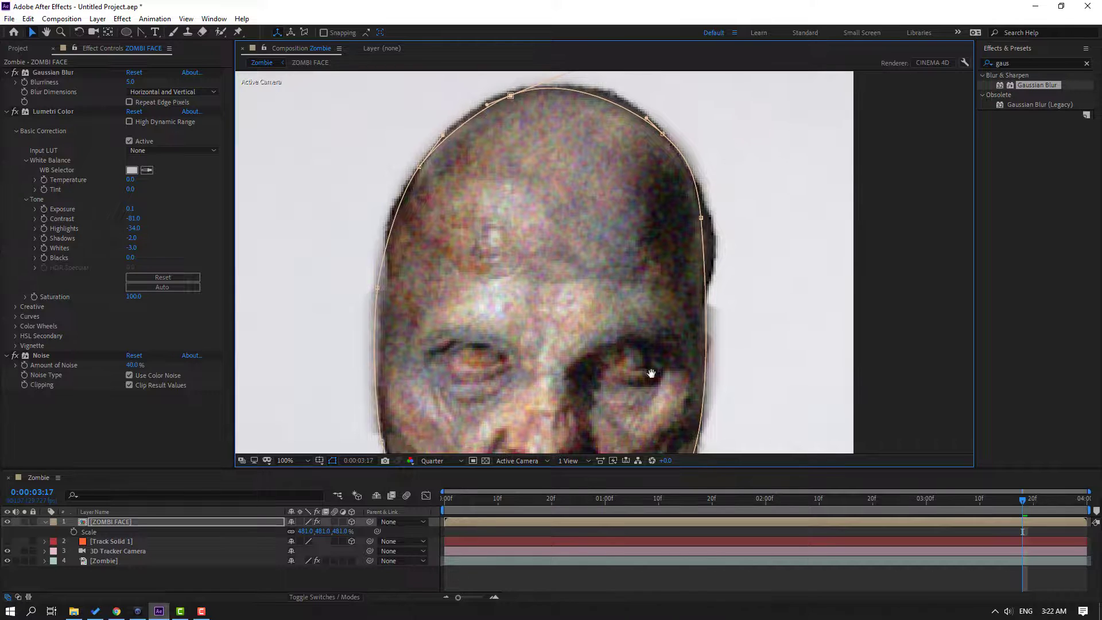
- Reshape the lower mask by moving the chin point to the right and the left jaw and cheek points inward
left_click_drag(649, 385, 681, 207)
left_click_drag(720, 294, 709, 277)
left_click(581, 397)
left_click_drag(582, 399, 609, 388)
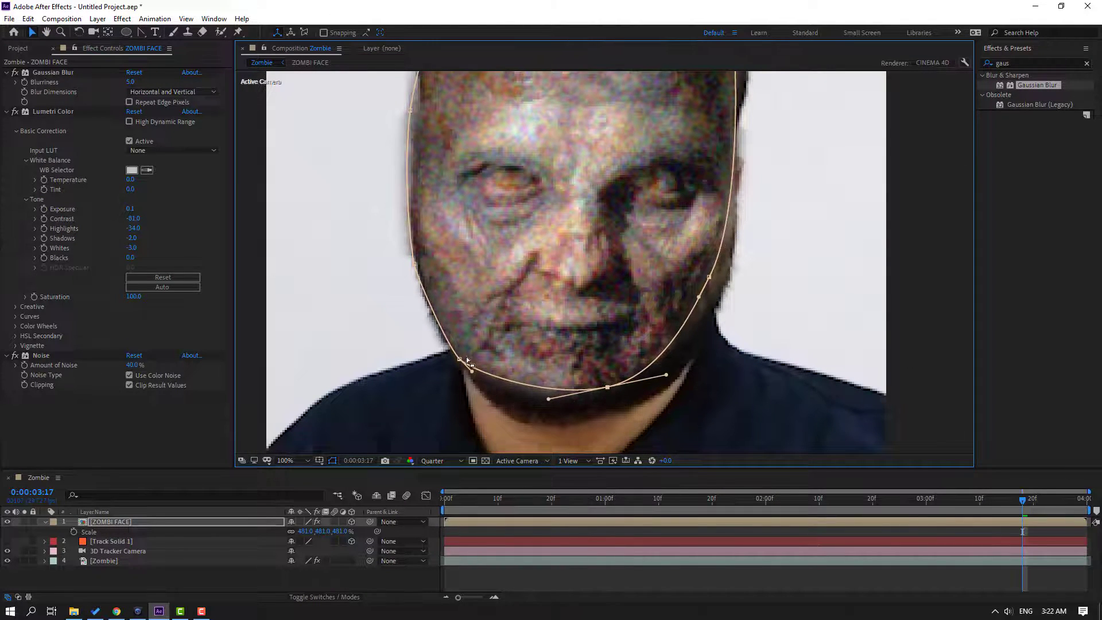
left_click_drag(459, 359, 469, 351)
left_click_drag(414, 266, 420, 260)
- Refine the mask's upper left side by adjusting its temple point and curve handles to follow the head's outline
left_click_drag(447, 175, 442, 285)
left_click_drag(405, 220, 417, 225)
left_click_drag(442, 101, 431, 123)
left_click_drag(486, 74, 497, 157)
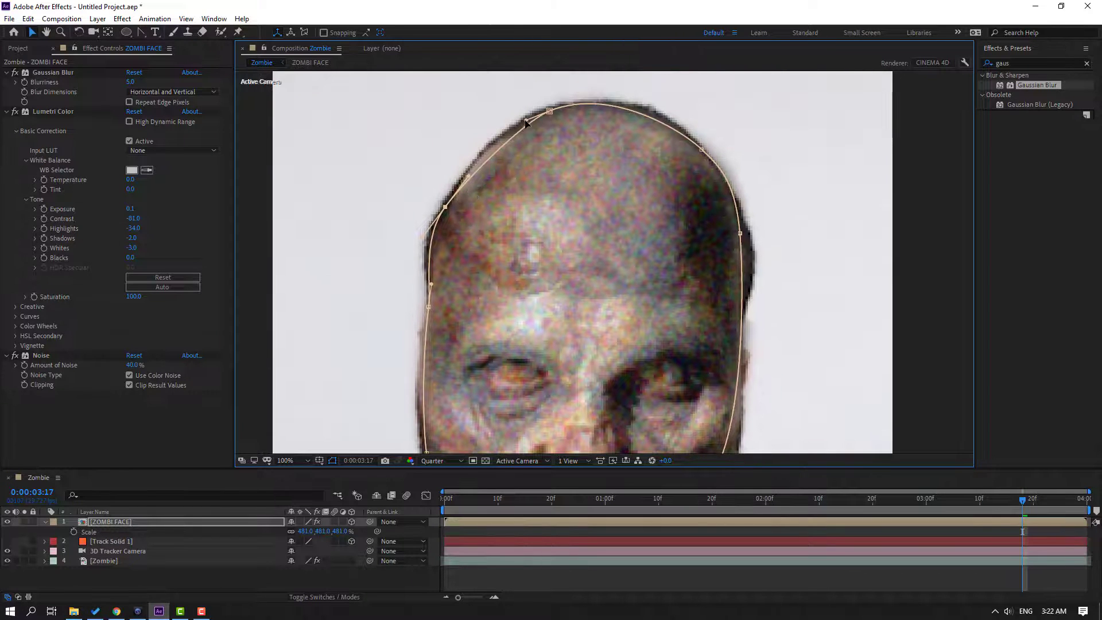
left_click_drag(526, 122, 508, 125)
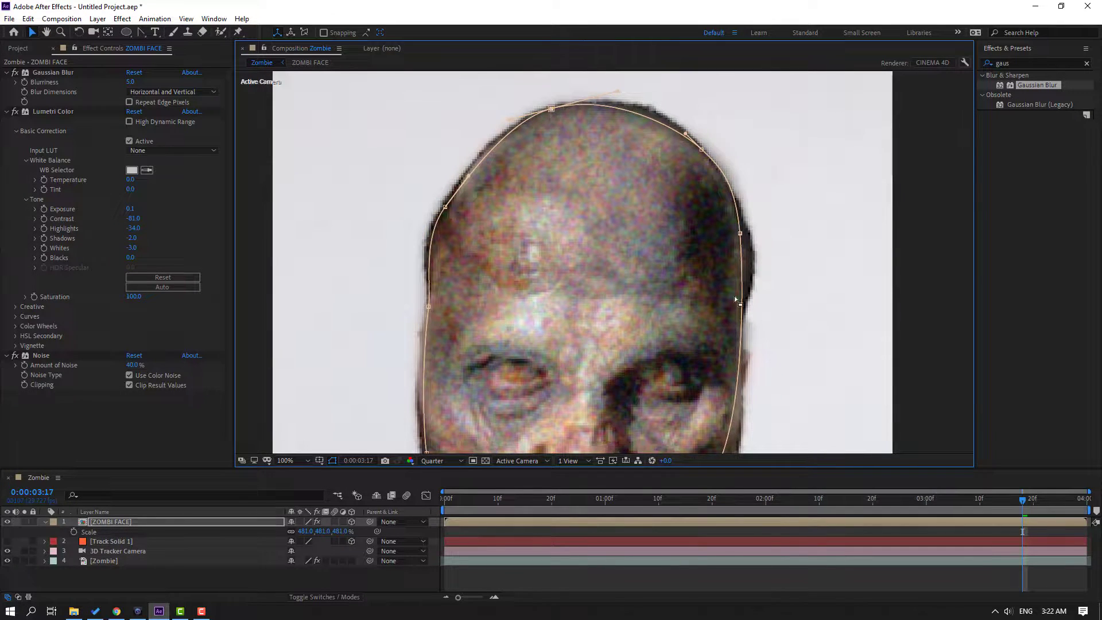
- Fine-tune the mask point on the right cheek and deselect the layer
left_click_drag(749, 373, 694, 264)
left_click_drag(660, 363, 664, 367)
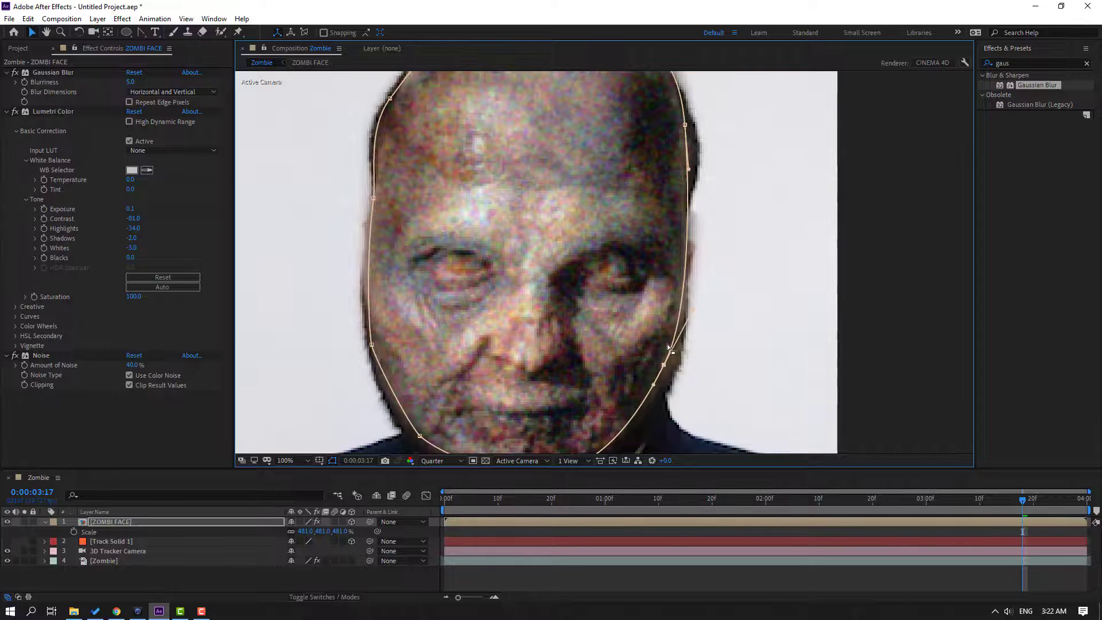
scroll(668, 348, "down", 1)
left_click(625, 571)
- Return to the start of the composition and set the preview resolution to Full
left_click_drag(739, 498, 424, 496)
left_click(439, 460)
left_click(436, 488)
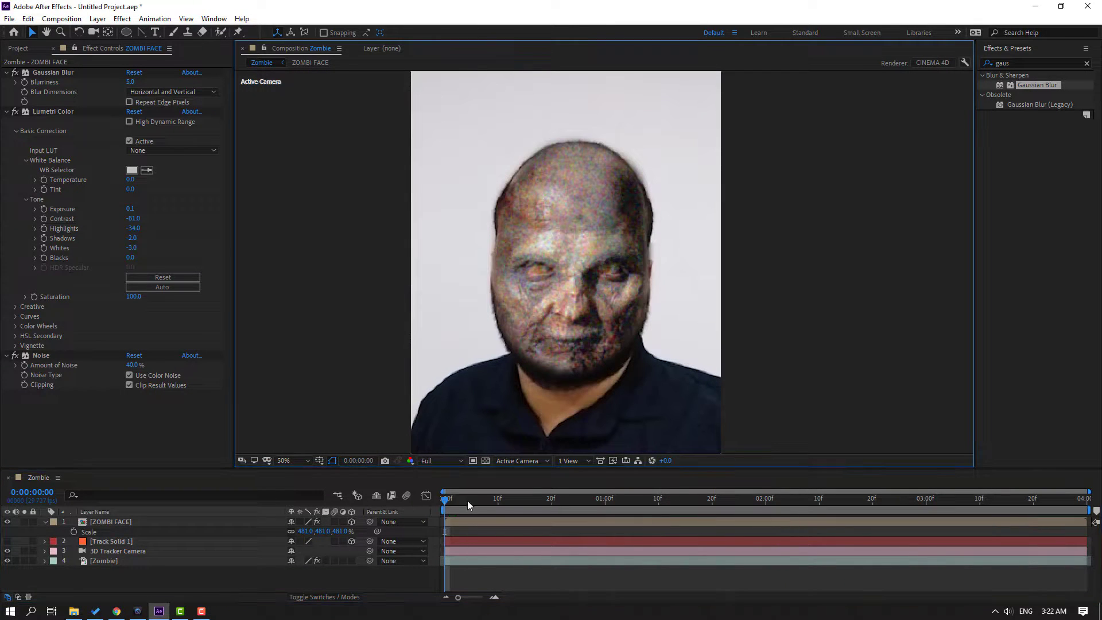
- At 0:00:01:03, raise the mask point at the left temple, and check the face at 0:00:02:03 and 0:00:02:24
left_click(623, 499)
left_click(521, 194)
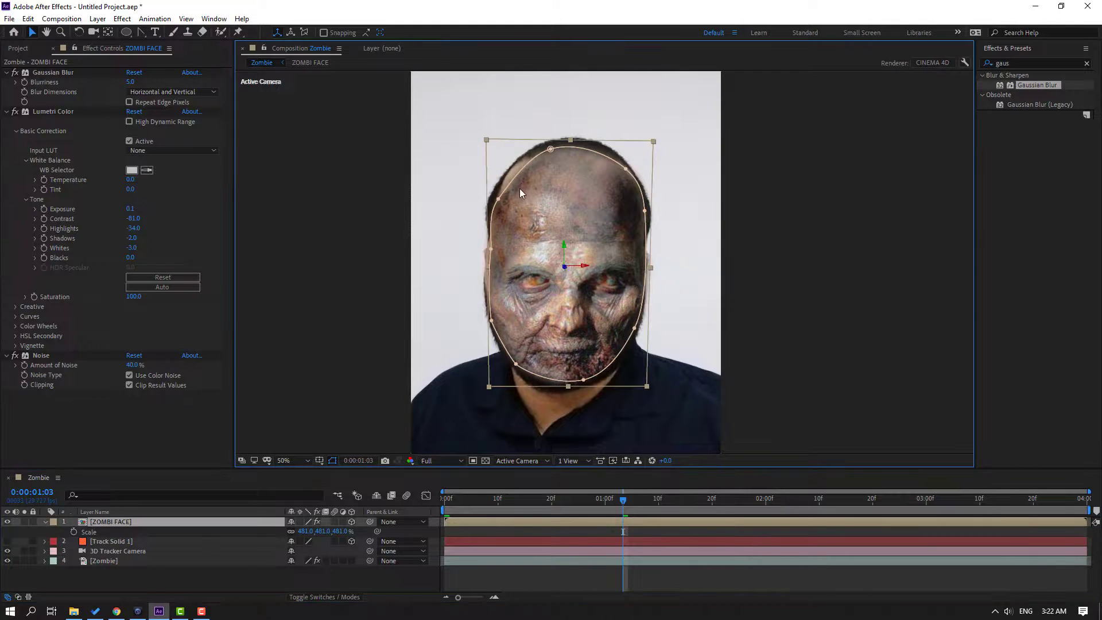
left_click_drag(498, 199, 499, 184)
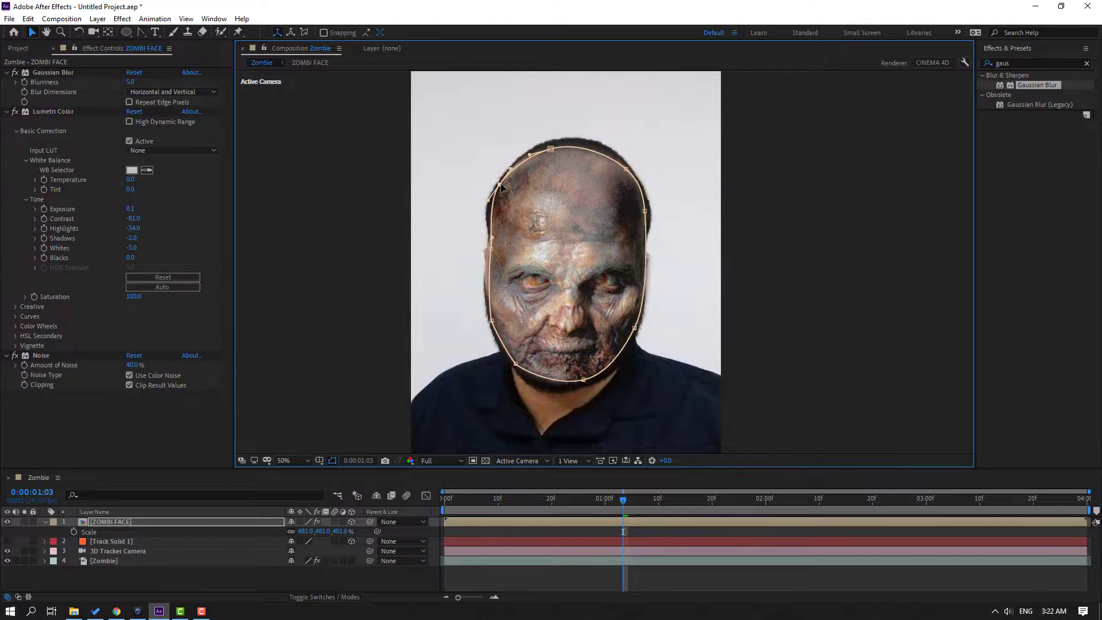
left_click(713, 570)
left_click(784, 499)
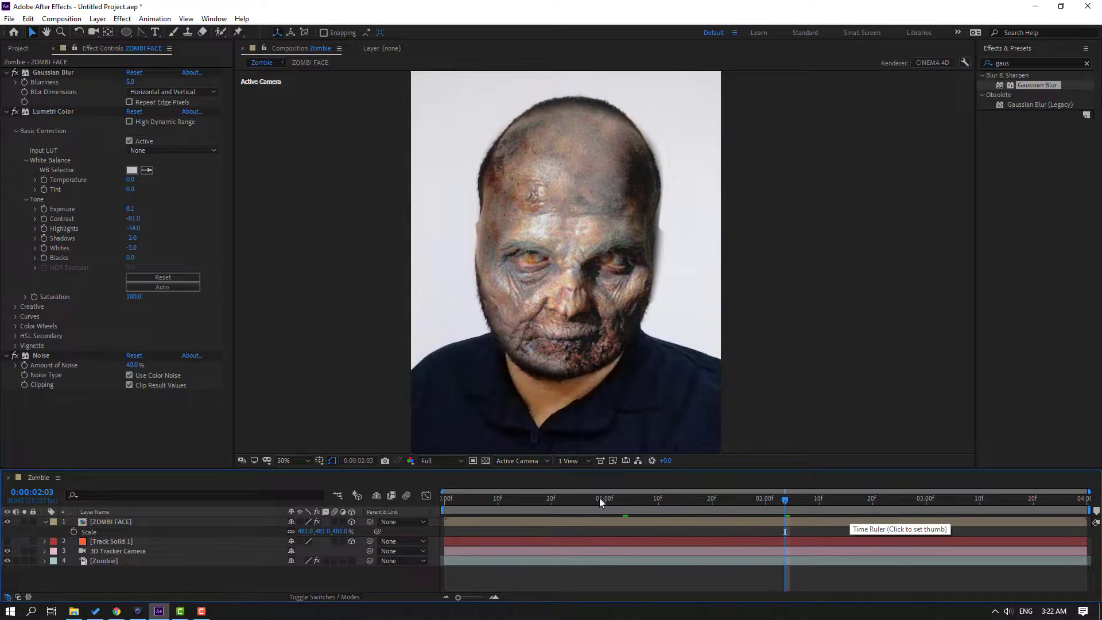
left_click(899, 500)
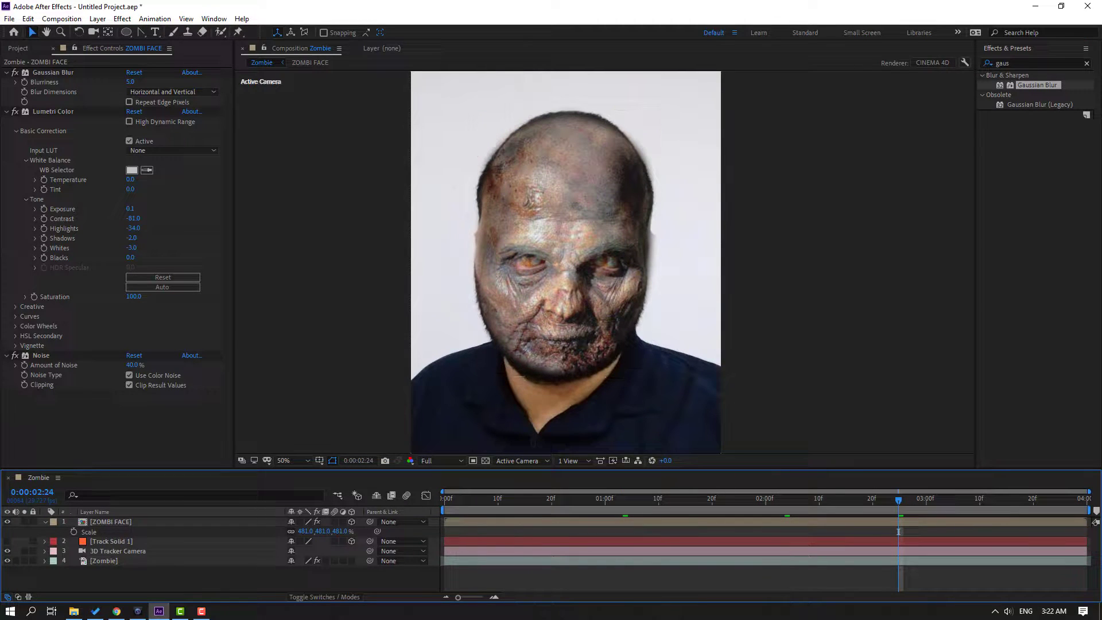